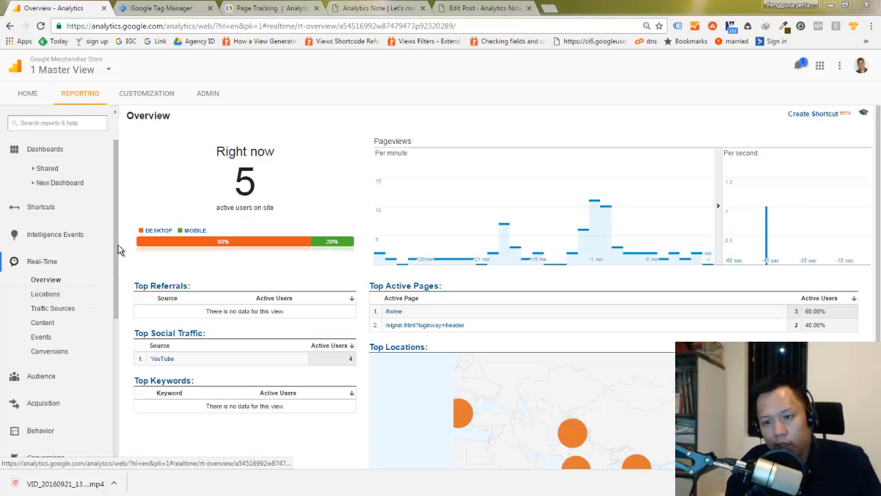
Open the Goals funnel visualization report and examine the Purchase Completed funnel from Cart through to completion.
drag(118, 244, 114, 398)
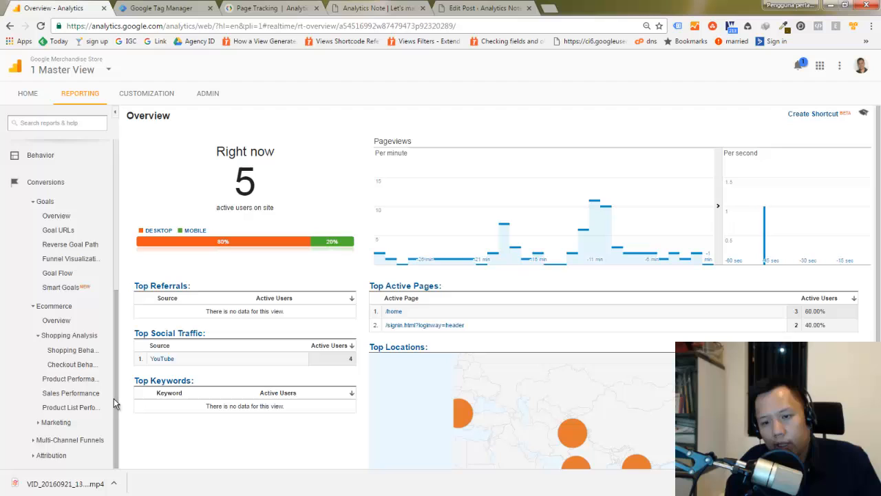
click(84, 260)
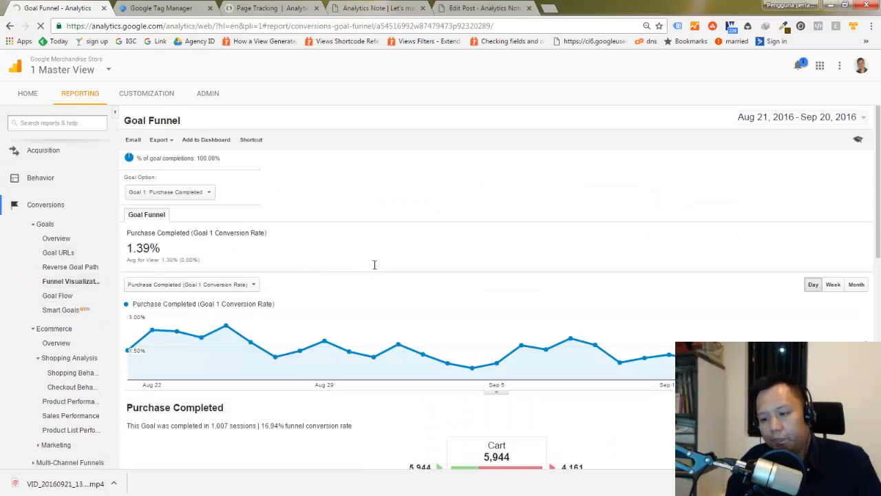
scroll(379, 265, down, 3)
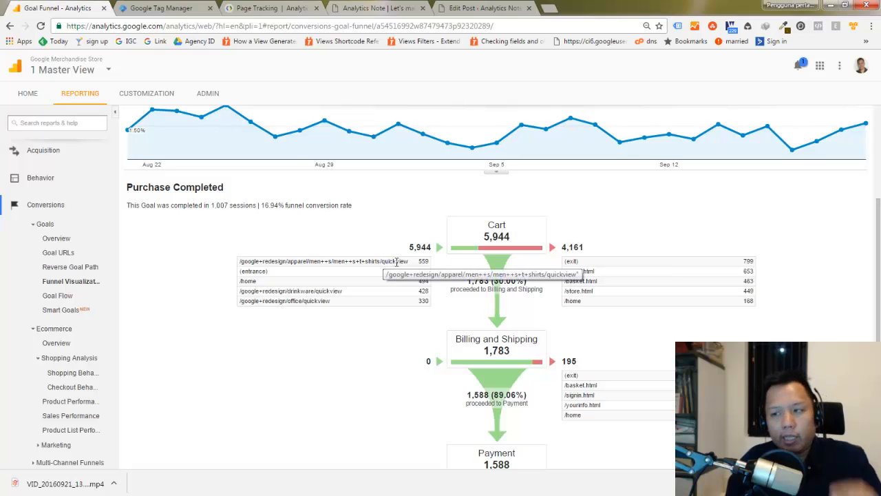
scroll(384, 266, down, 1)
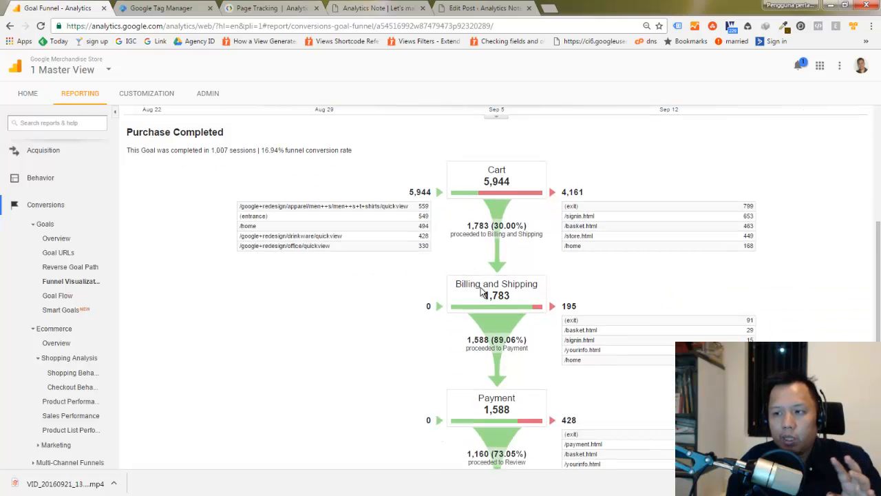
scroll(481, 290, down, 3)
scroll(481, 300, down, 1)
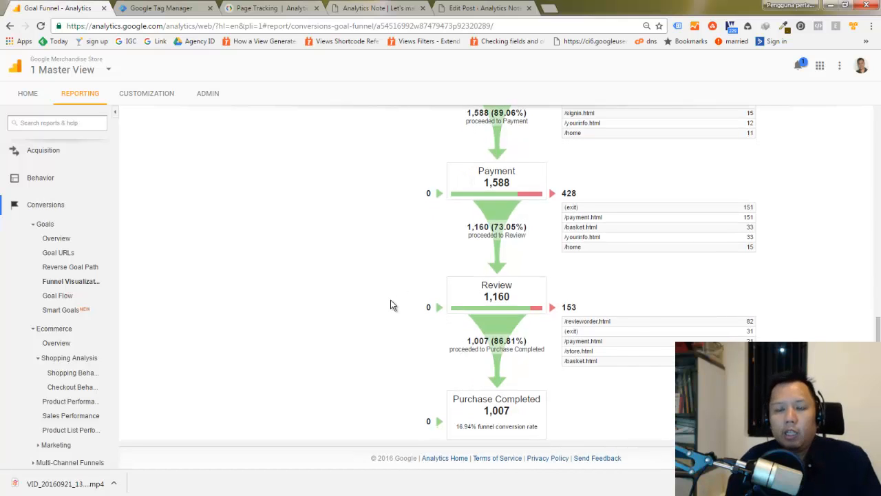
scroll(390, 304, up, 3)
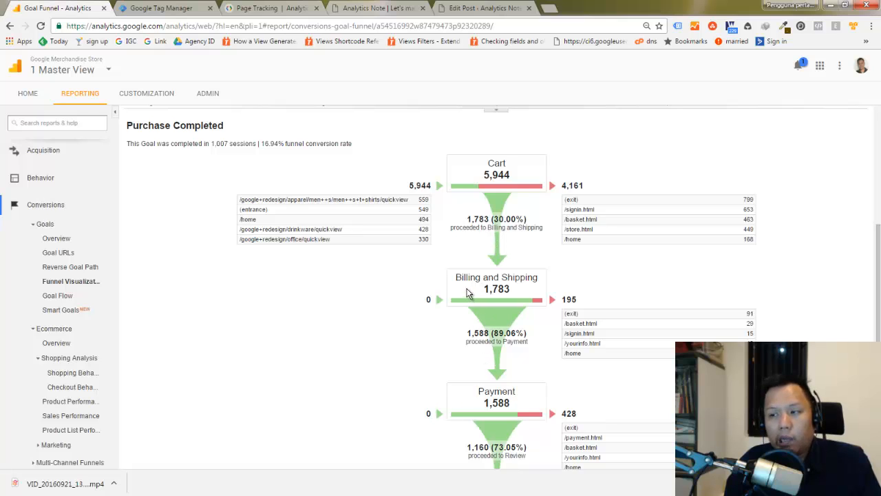
scroll(466, 292, down, 3)
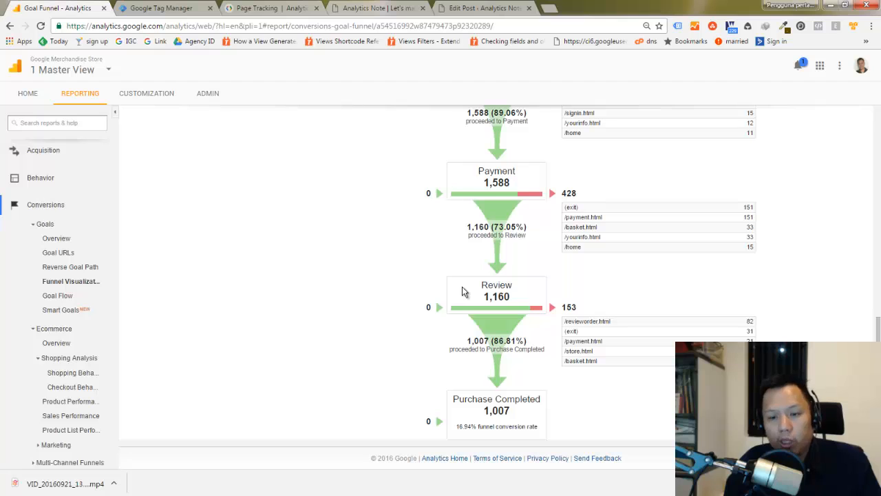
Open the Ecommerce Checkout Behavior report and inspect the sessions that enter the checkout at the Payment stage.
click(73, 389)
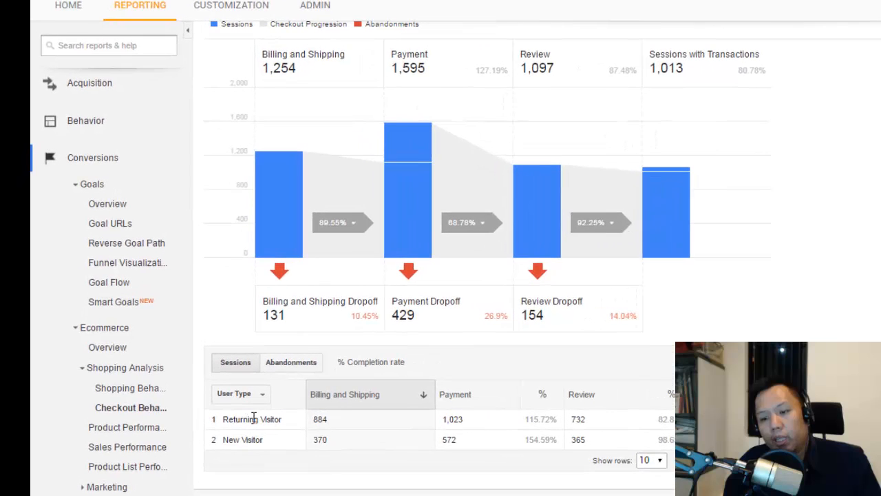
mouse_move(395, 153)
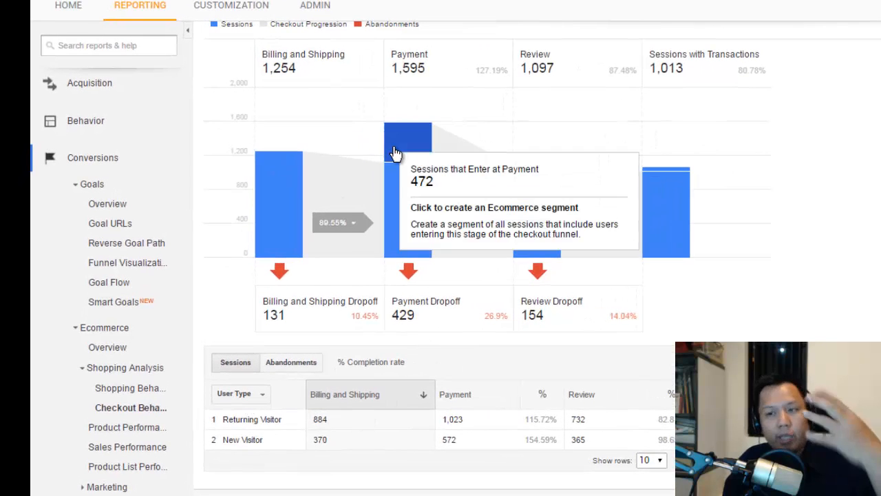
scroll(396, 152, up, 2)
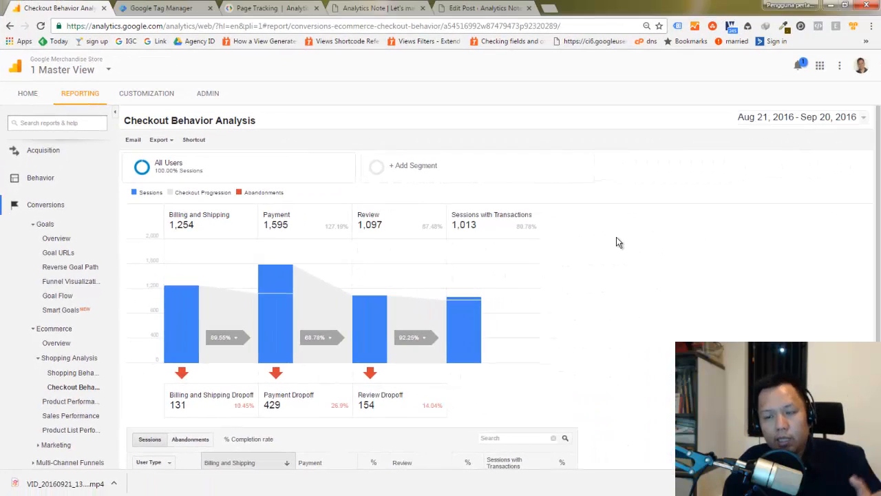
On the Analytics Note site, review the virtual pageview post's requirements and trigger its example link for sending a pageview.
click(151, 8)
click(365, 10)
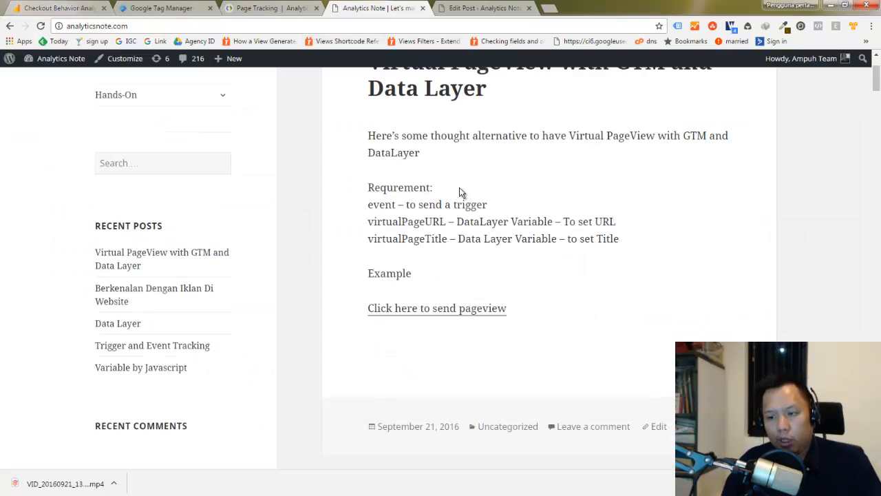
scroll(458, 193, up, 2)
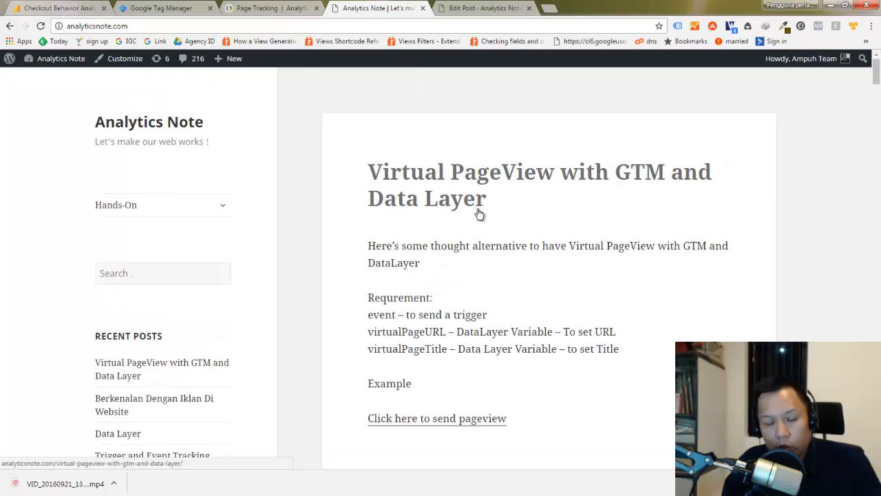
scroll(485, 221, down, 1)
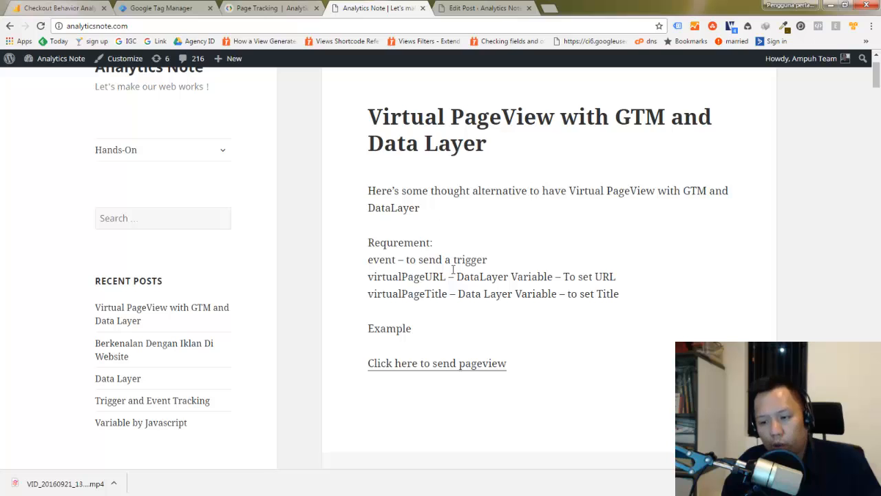
click(436, 364)
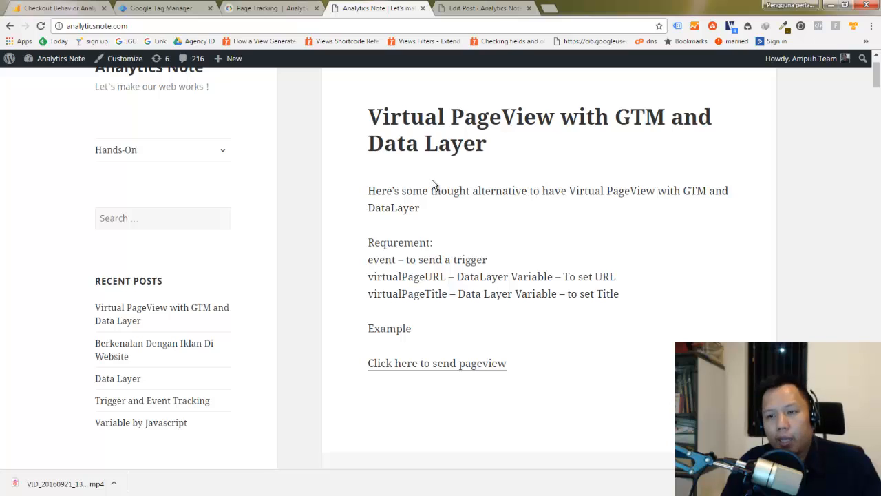
Read the analytics.js Page Tracking guide, covering the pageview send syntax, the pageview fields table and the example commands.
click(261, 9)
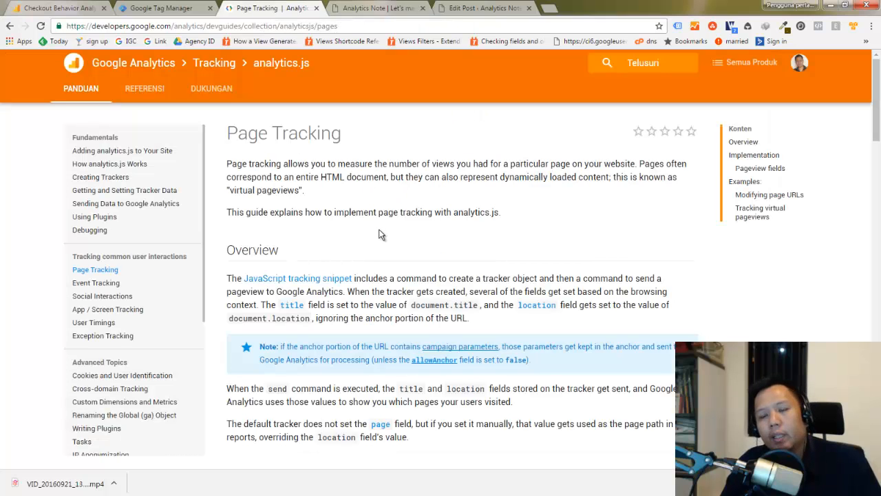
scroll(310, 172, down, 1)
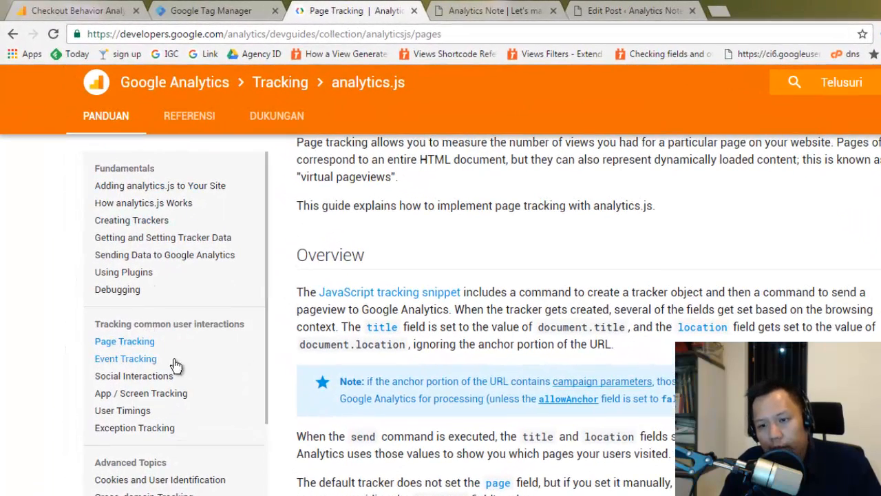
click(137, 347)
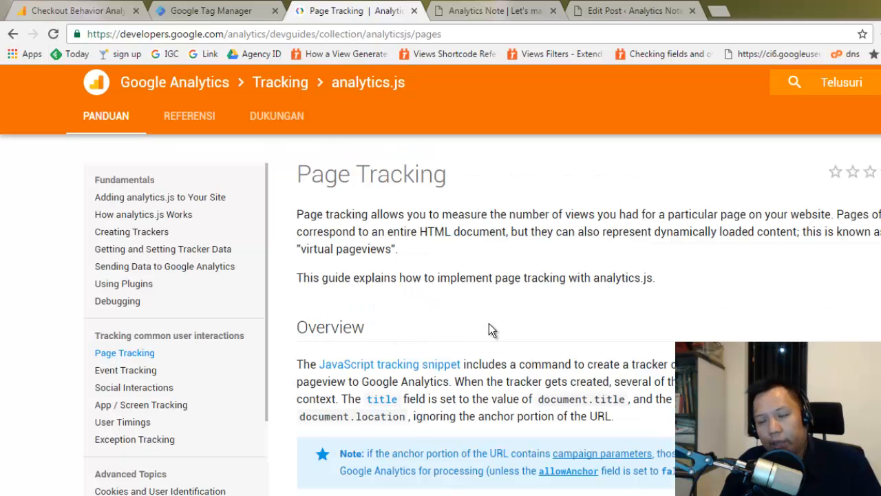
scroll(489, 330, down, 4)
scroll(489, 330, down, 3)
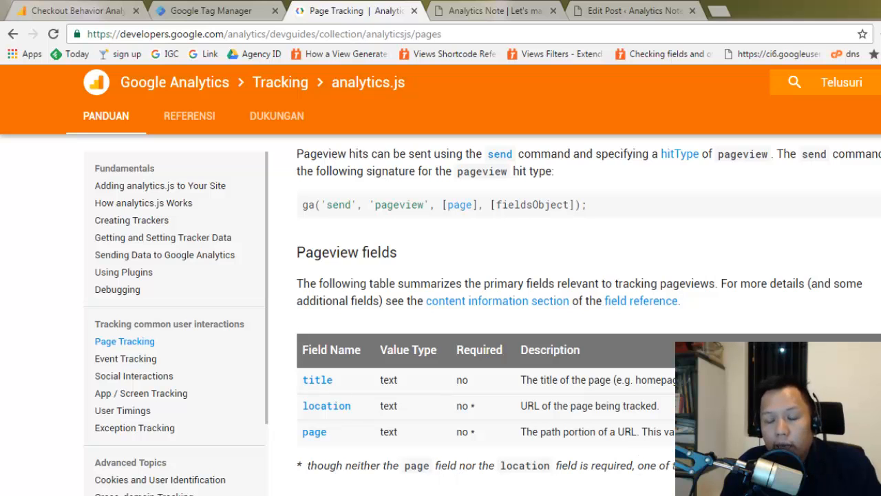
scroll(317, 320, down, 2)
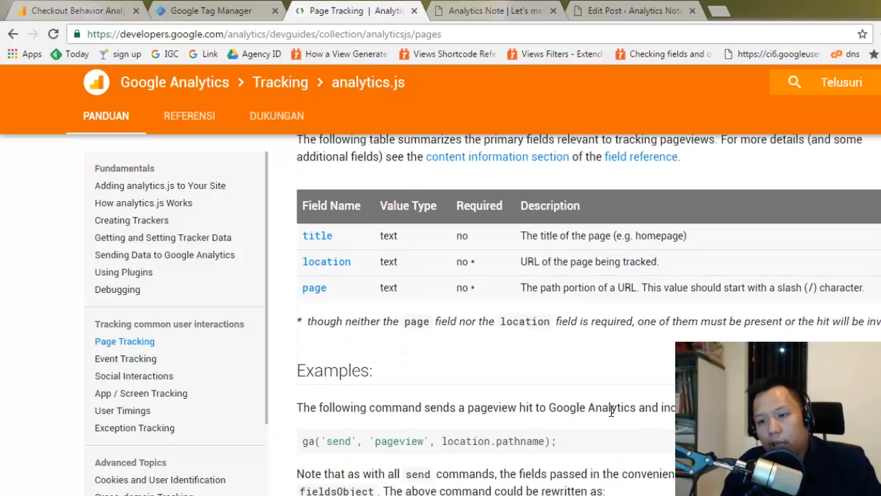
scroll(536, 353, up, 2)
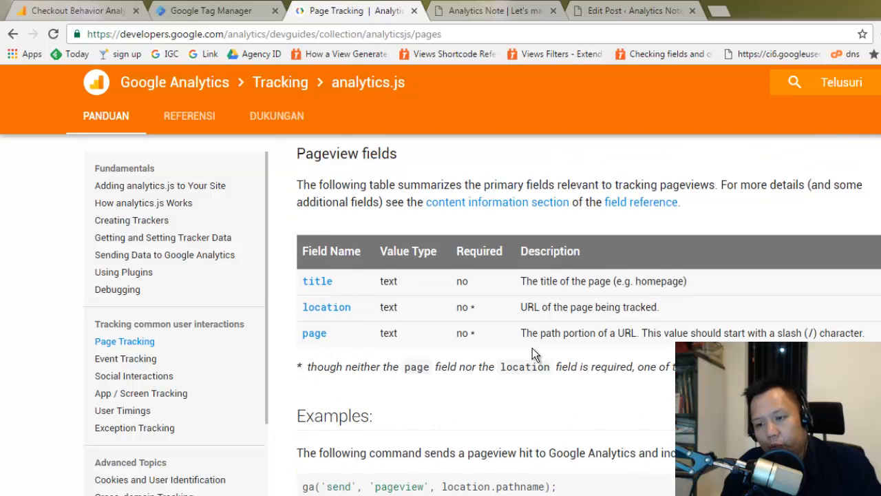
scroll(367, 334, down, 1)
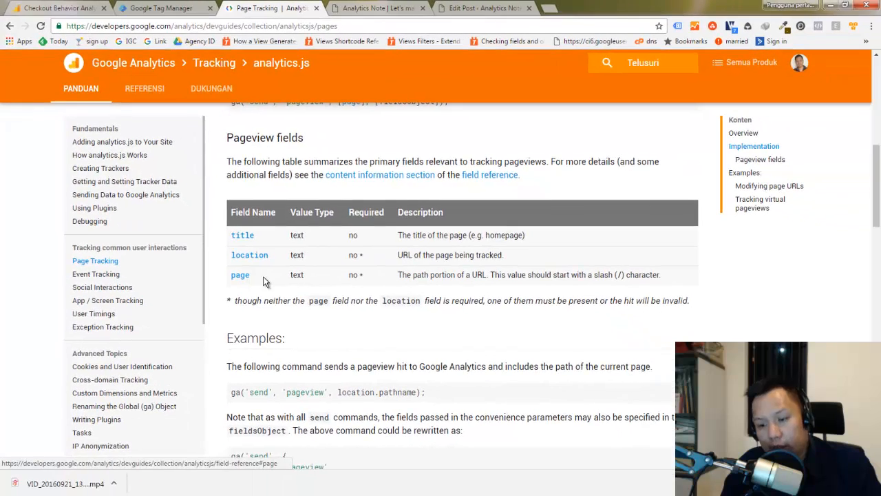
scroll(386, 330, down, 2)
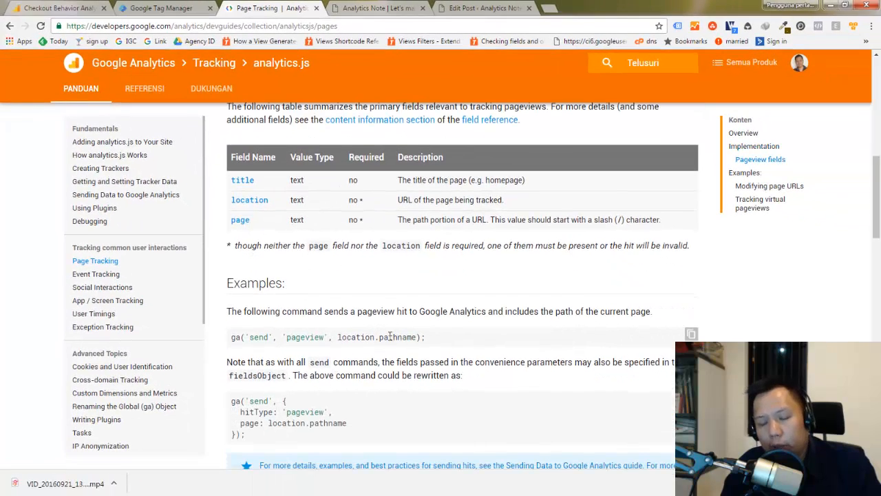
scroll(388, 334, up, 2)
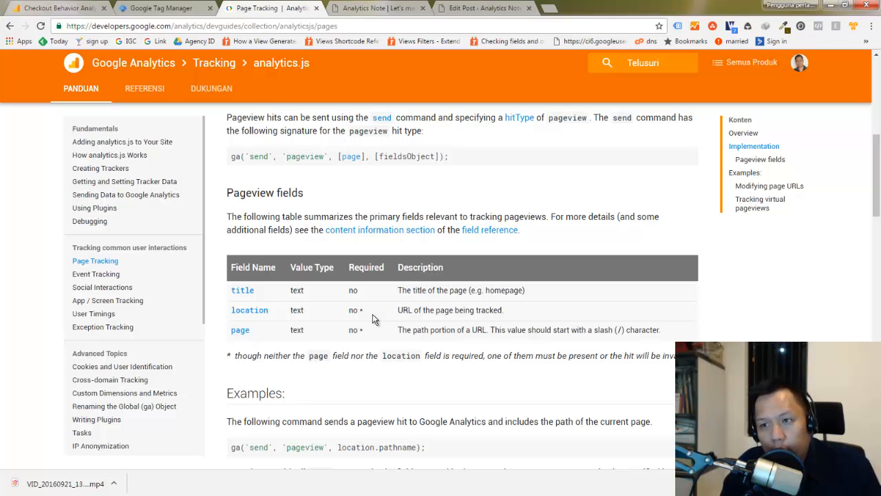
scroll(373, 314, up, 2)
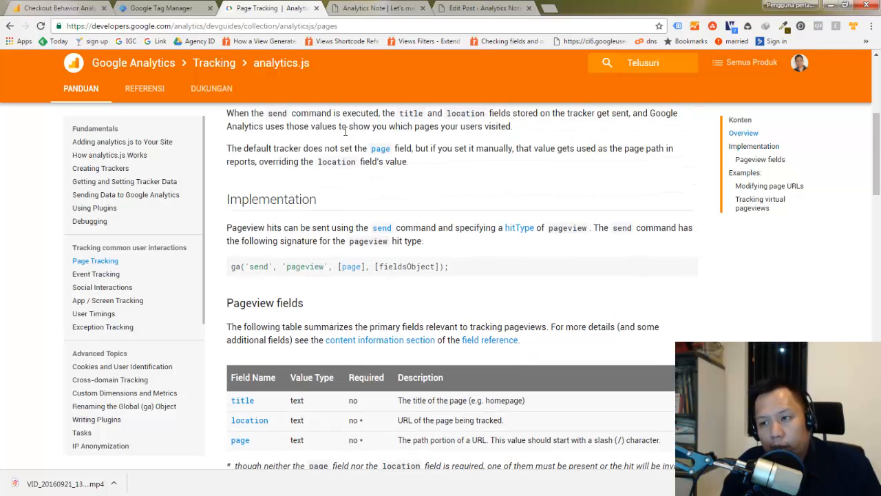
In Google Analytics, search the accounts for "analytics" and switch to the Master View of the Analytics Note property.
click(152, 8)
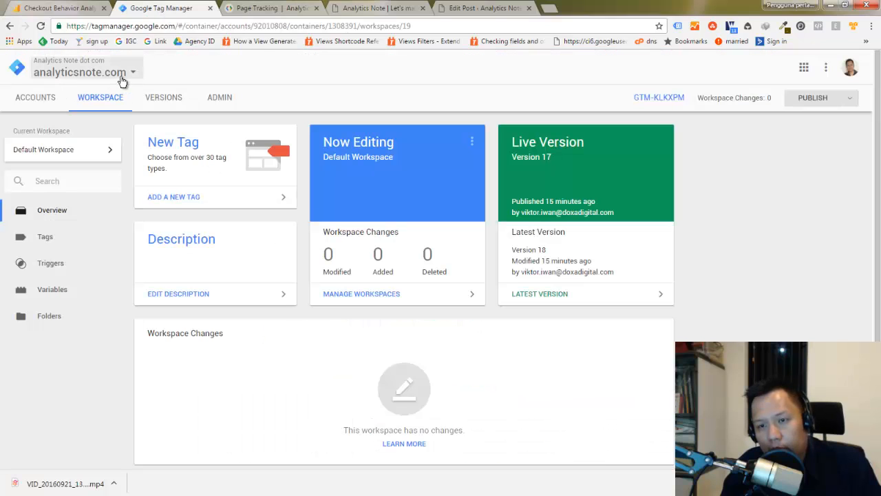
click(61, 8)
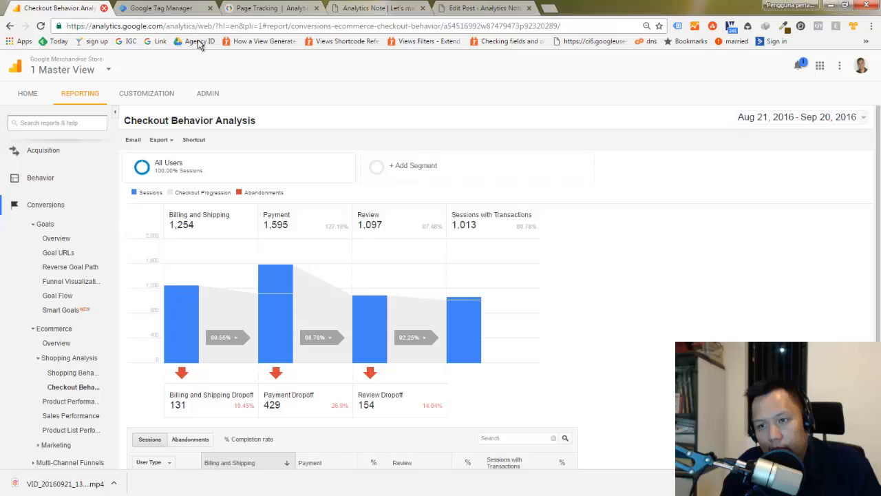
click(109, 75)
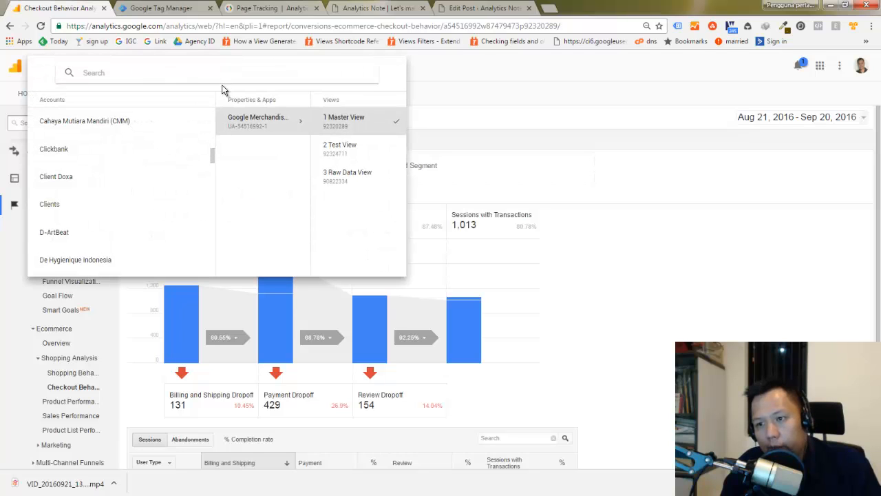
click(216, 72)
text(a)
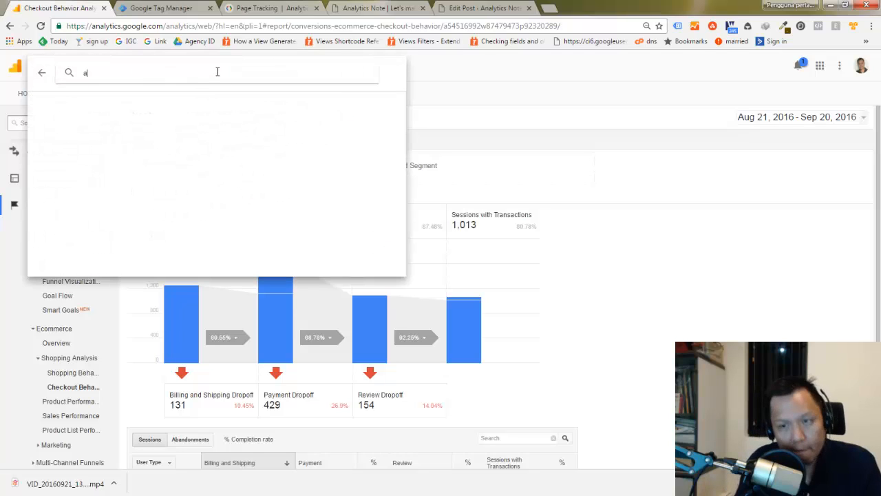
text(nalytics)
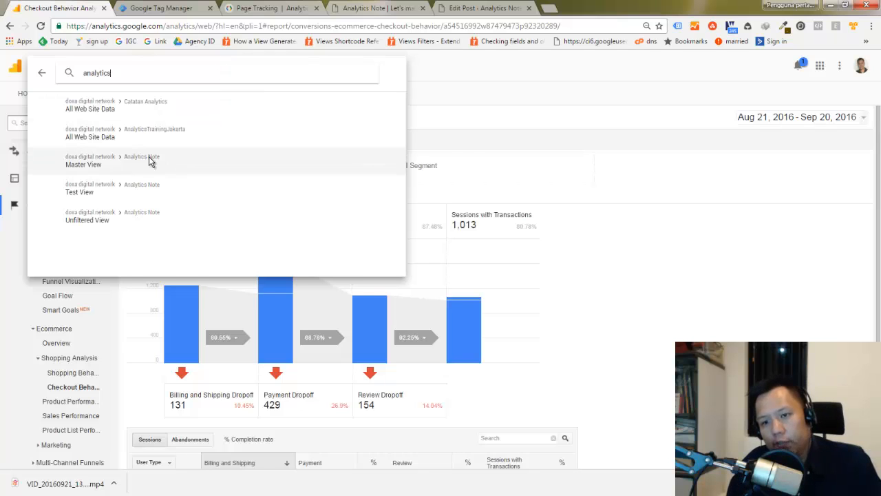
click(150, 160)
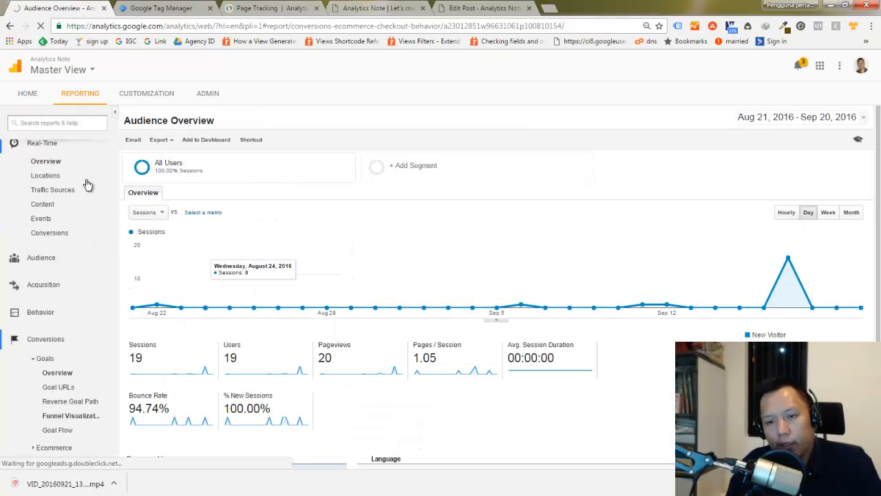
Switch to the untitled Notepad file with the dataLayer.push snippet and clear the text selection to review its code.
click(172, 11)
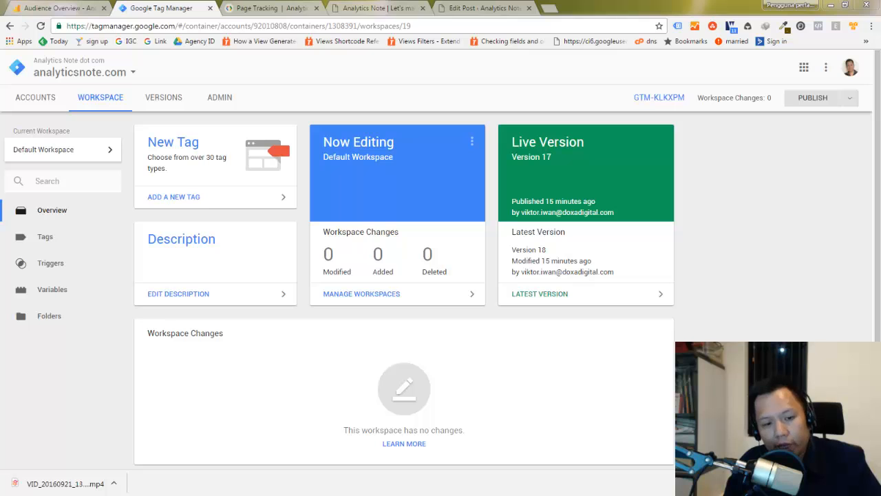
key(alt+Tab)
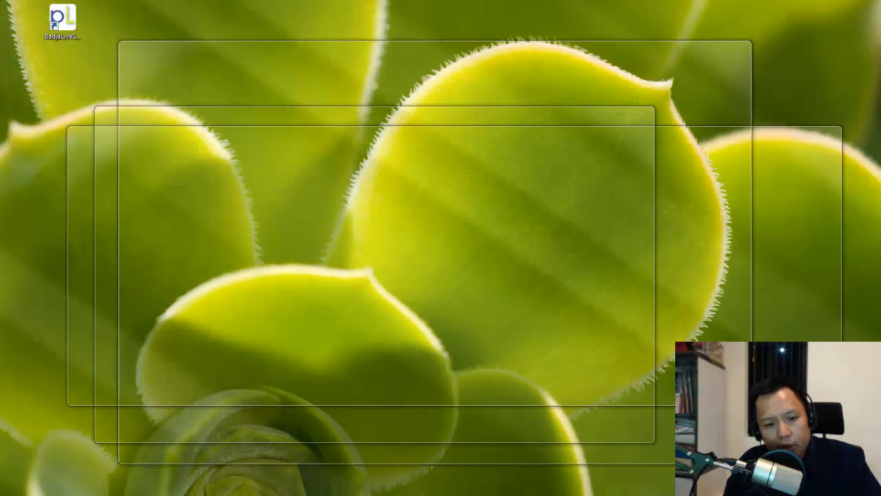
key(alt+Tab)
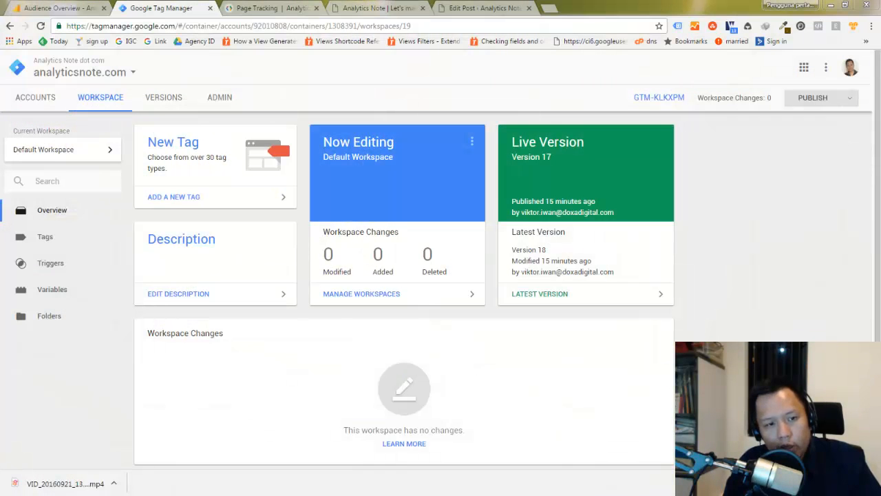
key(alt+Tab)
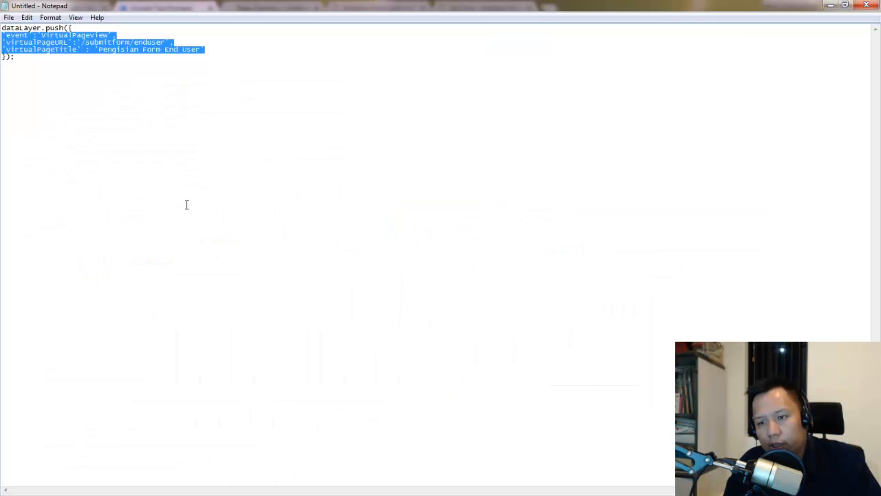
double_click(177, 122)
click(95, 68)
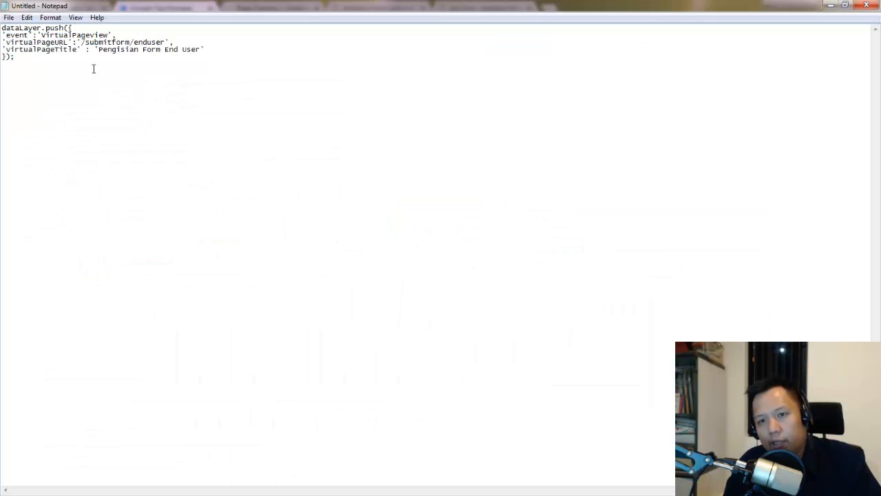
Review the dataLayer.push snippet in the untitled Notepad file and copy all of its code.
key(alt+Tab)
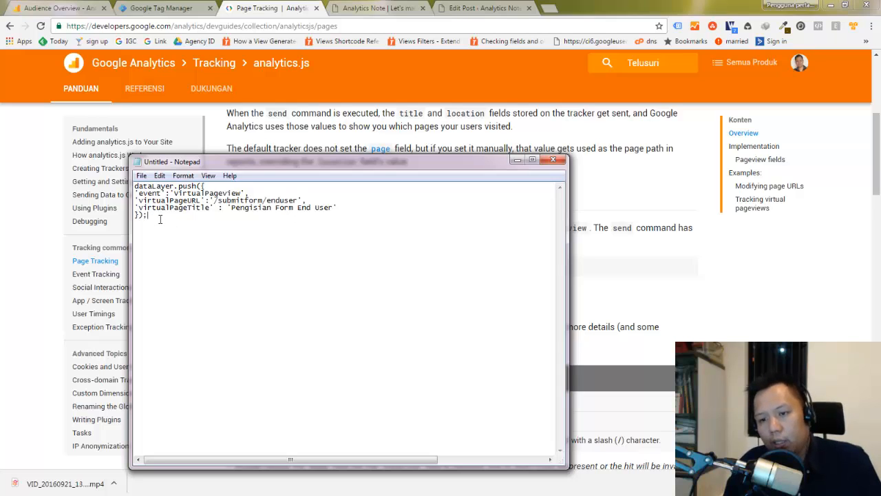
mouse_move(150, 214)
mouse_down()
mouse_move(139, 194)
mouse_move(153, 221)
mouse_move(136, 186)
mouse_move(152, 216)
mouse_up()
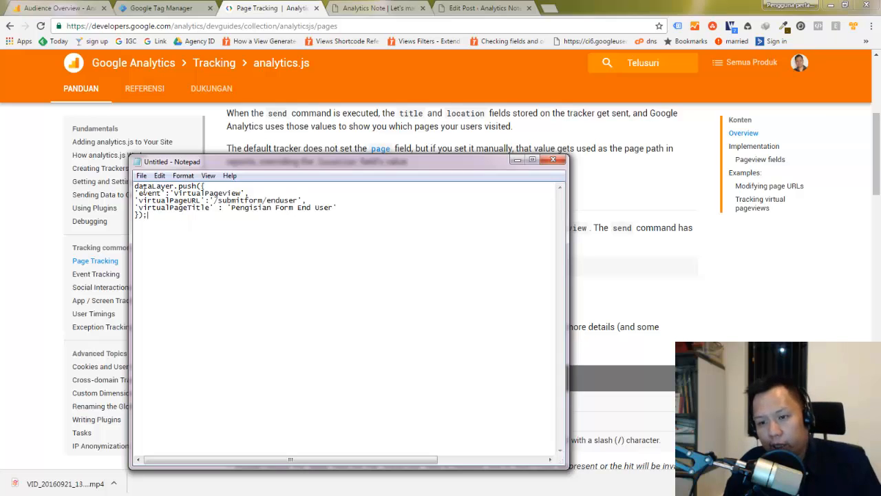
drag(135, 187, 208, 187)
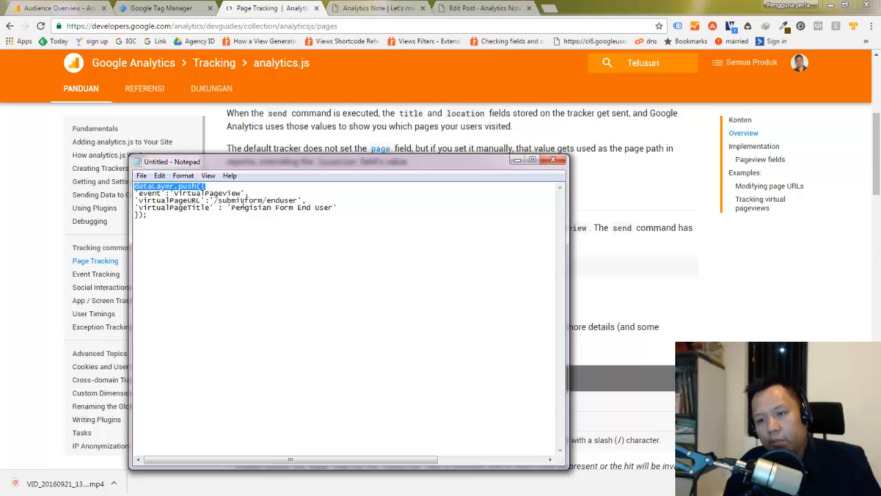
drag(168, 218, 146, 184)
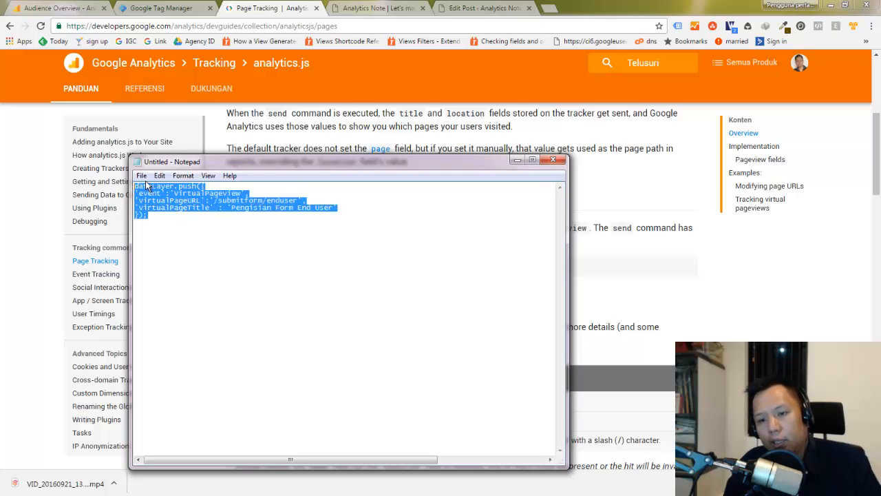
In the post editor for "Virtual PageView with GTM and Data Layer", add an empty onClick attribute to the "Click here to send pageview" link.
click(356, 12)
click(355, 12)
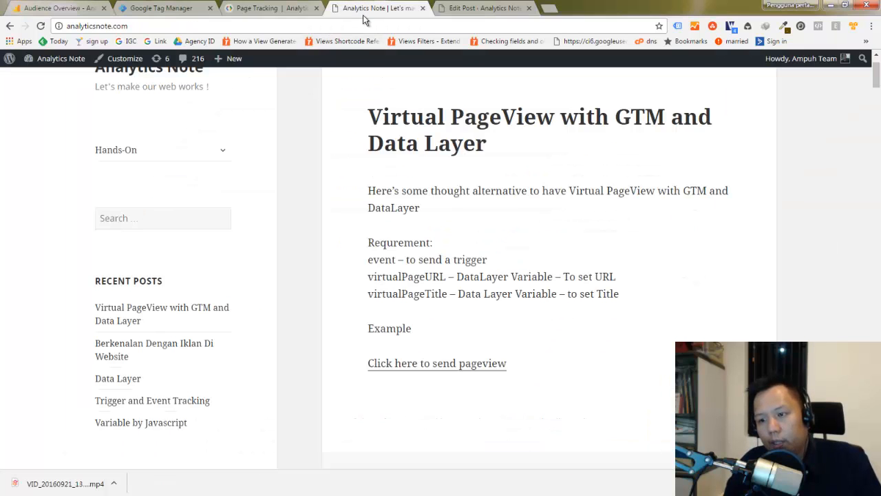
click(472, 10)
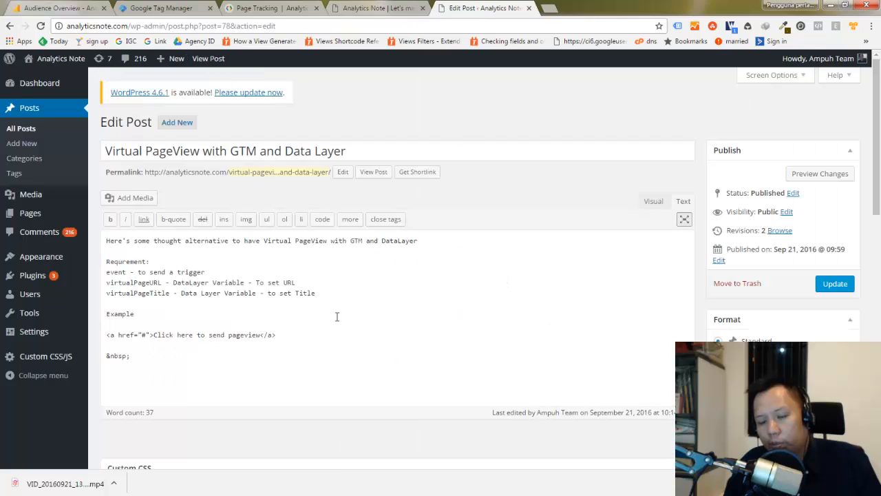
double_click(146, 336)
click(150, 333)
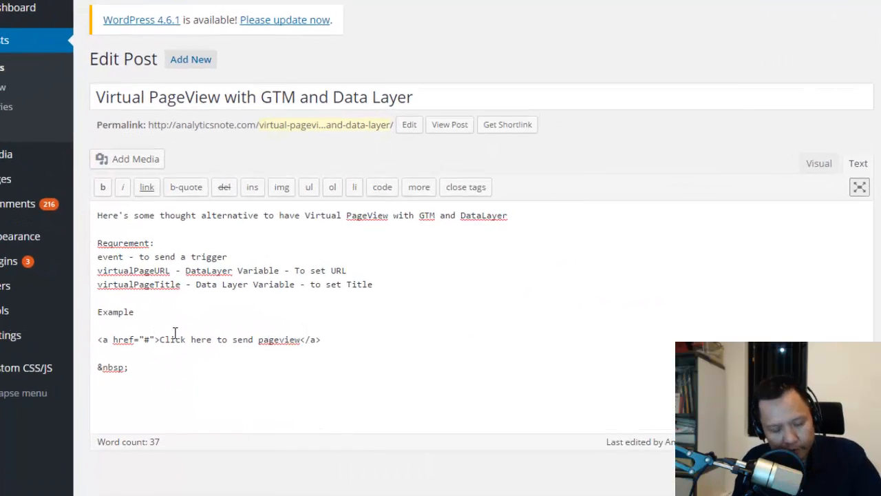
text(on)
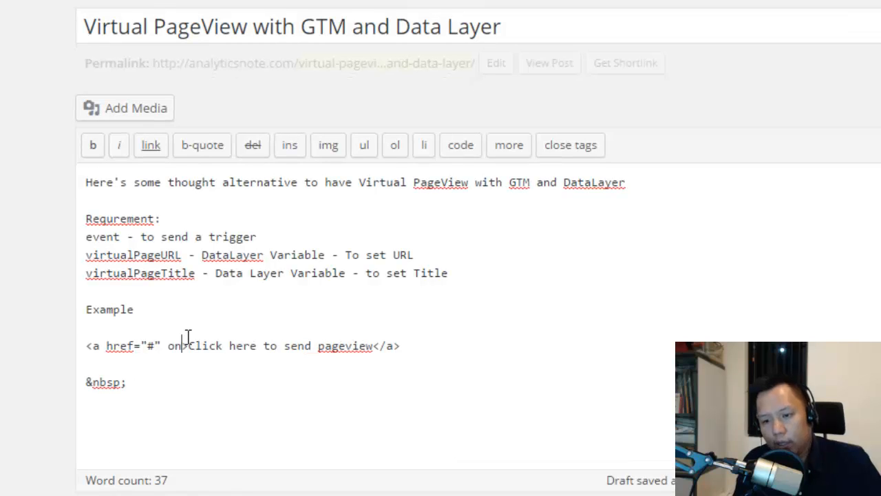
text(Click)
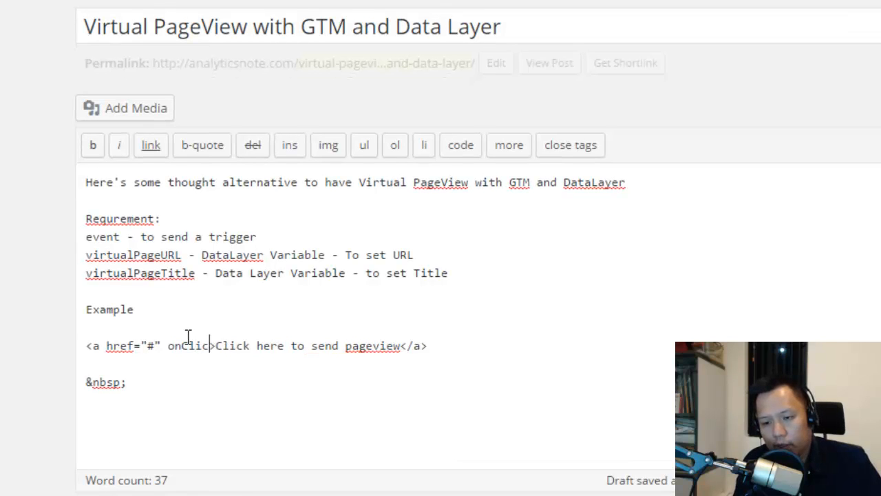
text(="")
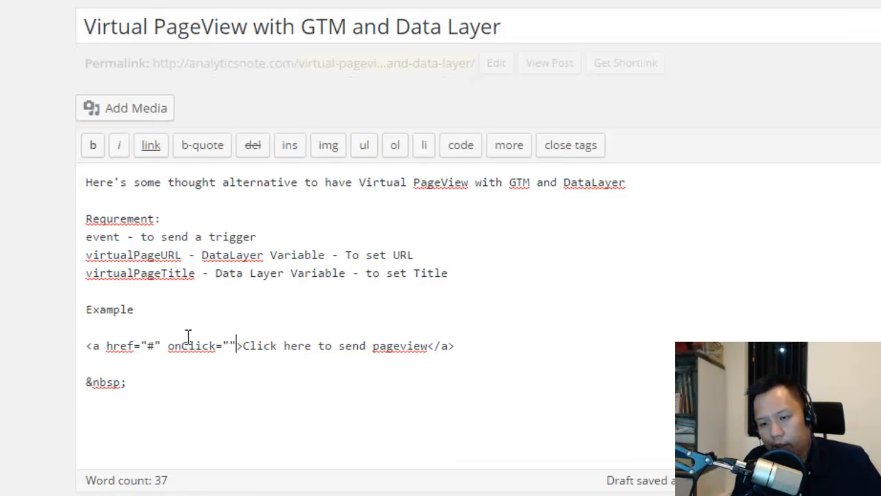
Insert the copied dataLayer.push snippet with event 'VirtualPageview', virtualPageURL '/submitform/enduser' and virtualPageTitle 'Pengisian Form End User' between the onClick quotes.
key(Left)
key(Return)
key(Return)
text(dataLayer.push({ 'event':'VirtualPageview', 'virtualPageURL':'/submitform/enduser', 'virtualPageTitle' : 'Pengisian Form End User' });)
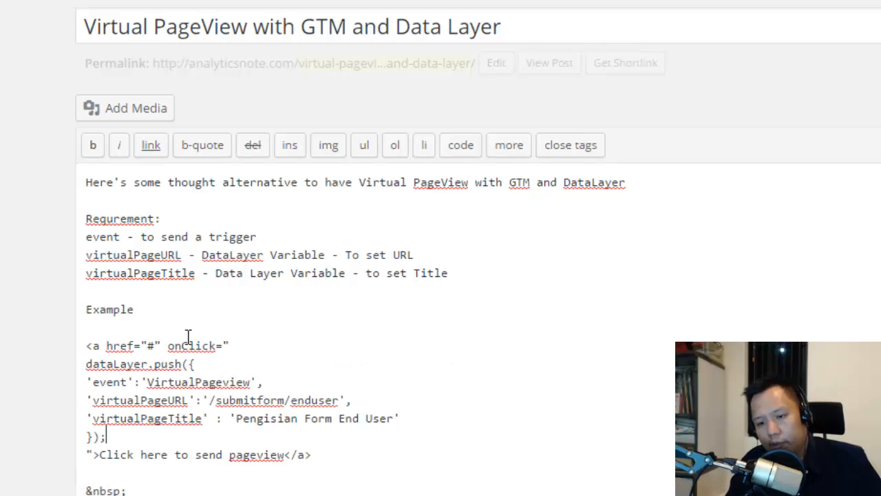
Remove the line breaks around and within the dataLayer.push code so the link's onClick attribute is one continuous line.
key(Up)
key(Up)
key(Down)
key(Down)
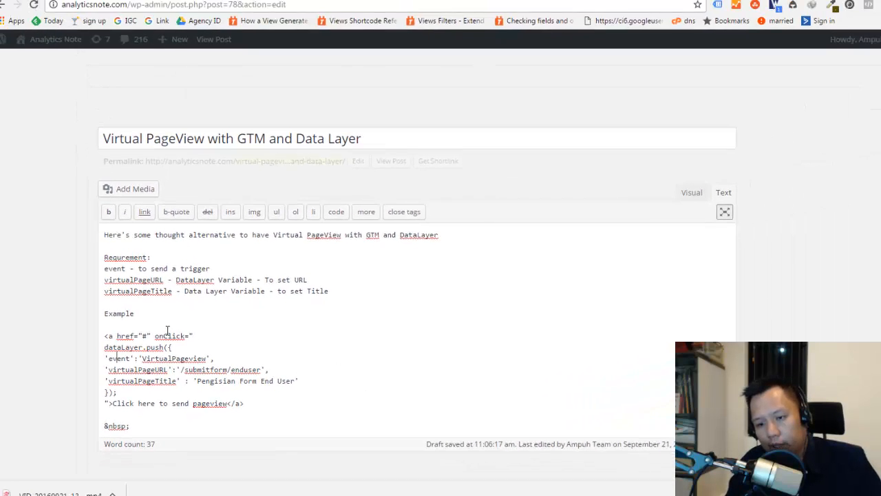
key(End)
key(Delete)
key(End)
key(Delete)
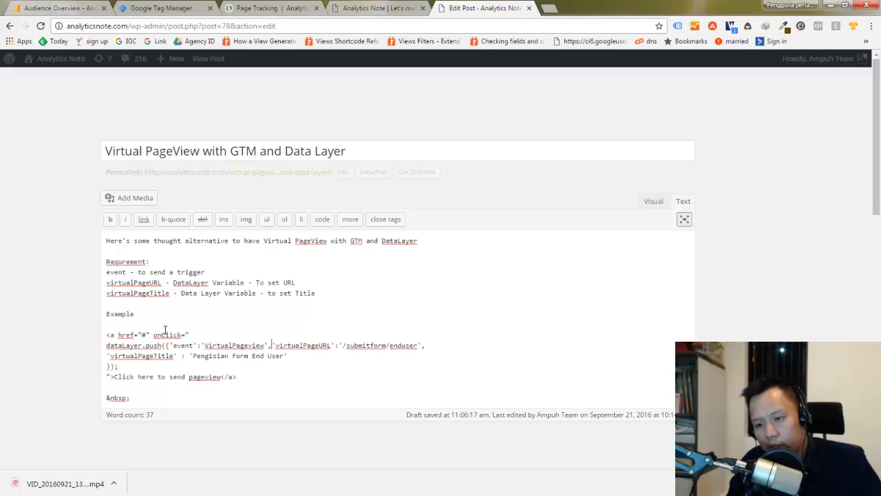
key(End)
key(Delete)
key(Delete)
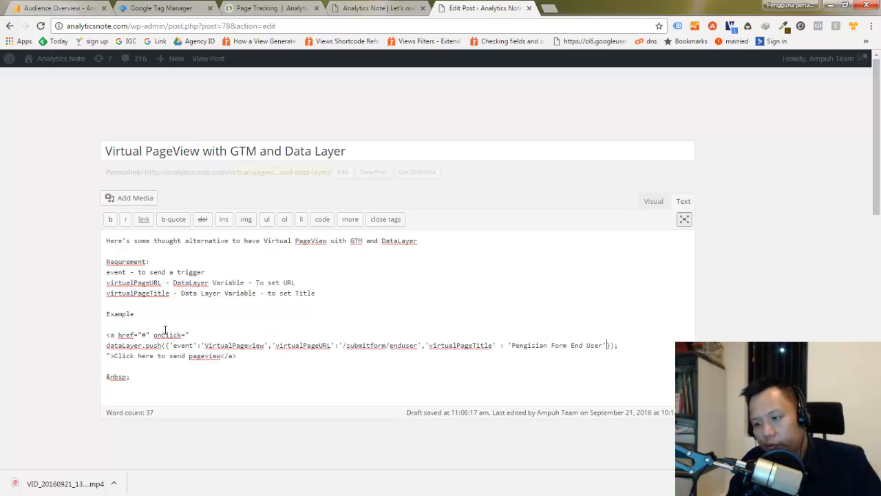
key(Delete)
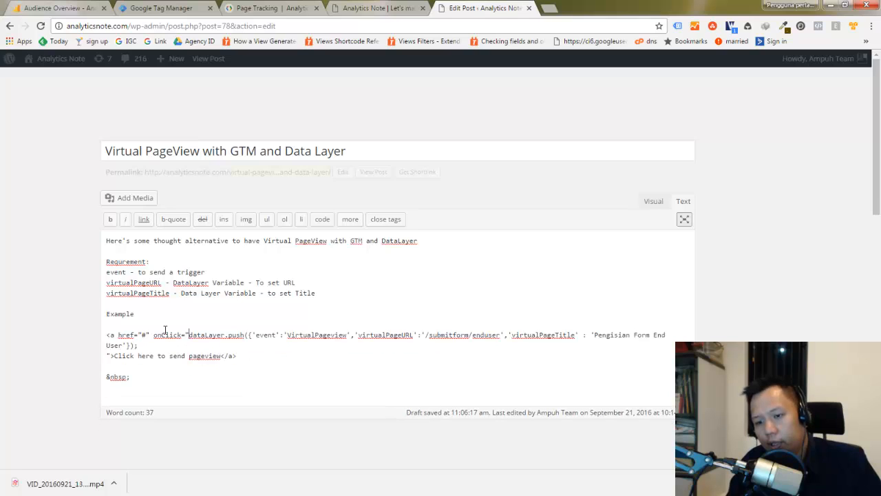
key(Delete)
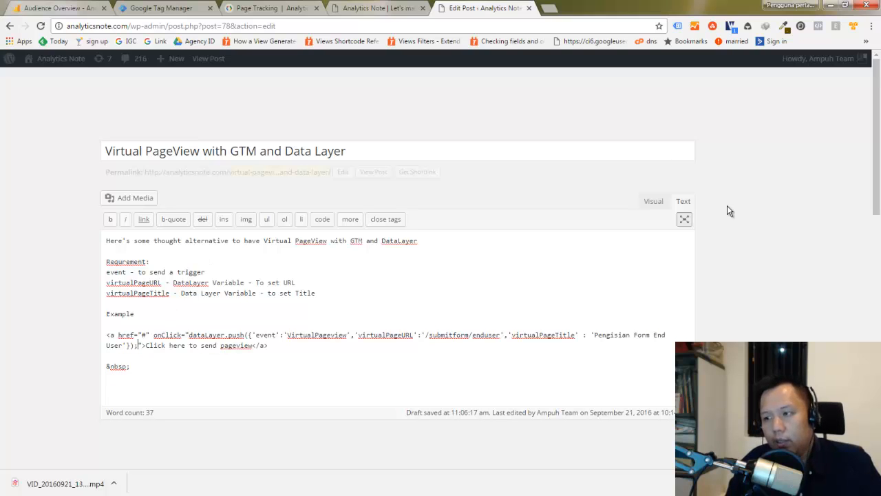
Update the published "Virtual PageView with GTM and Data Layer" post.
scroll(564, 286, down, 2)
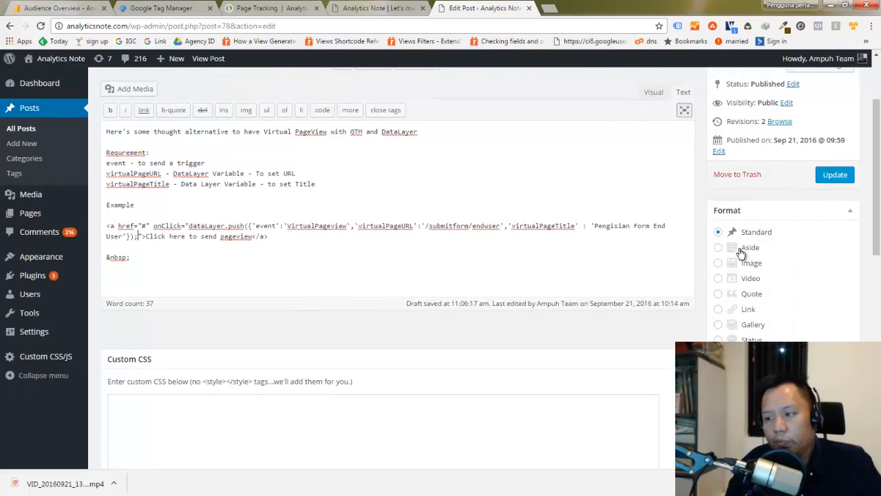
scroll(739, 252, up, 2)
click(833, 284)
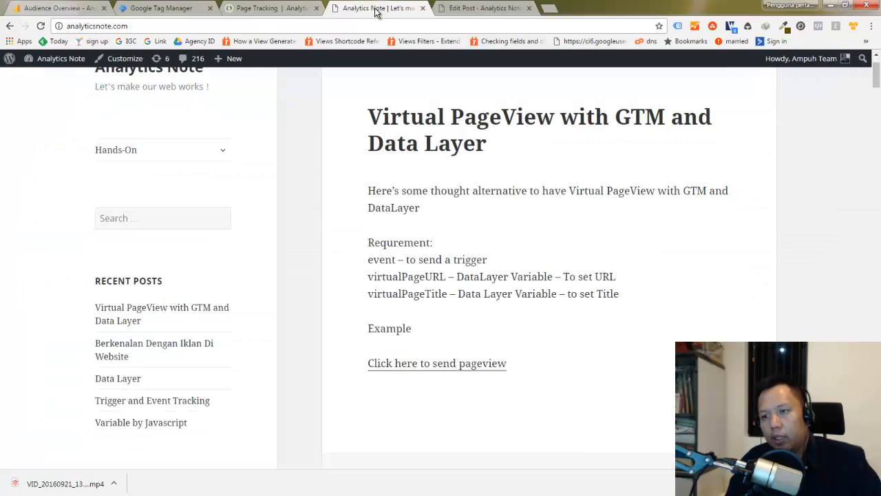
Reload the Analytics Note site and inspect the "Click here to send pageview" link's code.
click(379, 7)
key(F5)
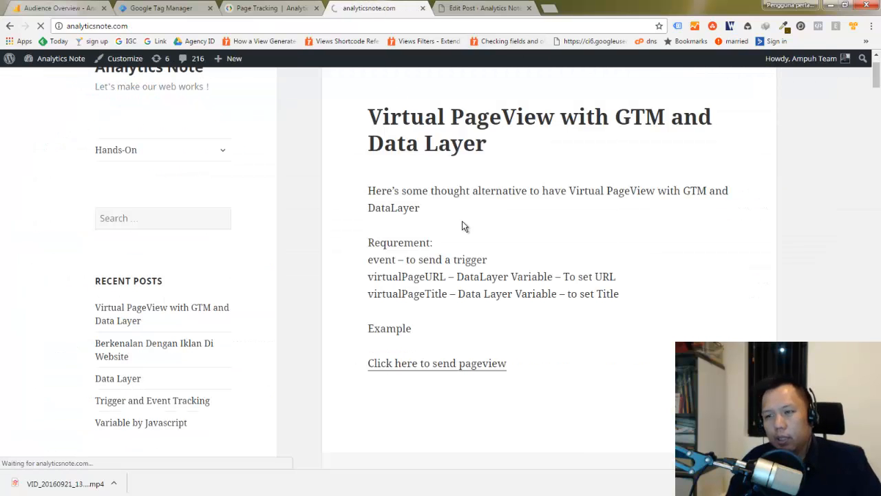
right_click(417, 366)
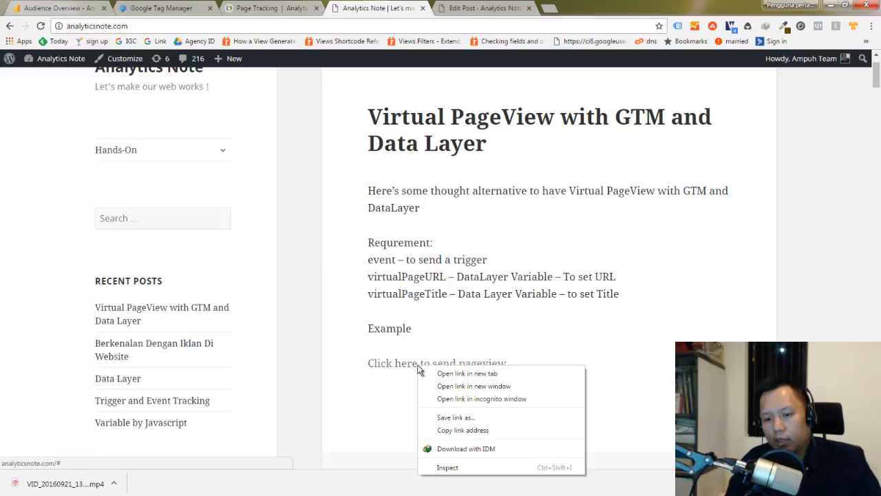
click(449, 467)
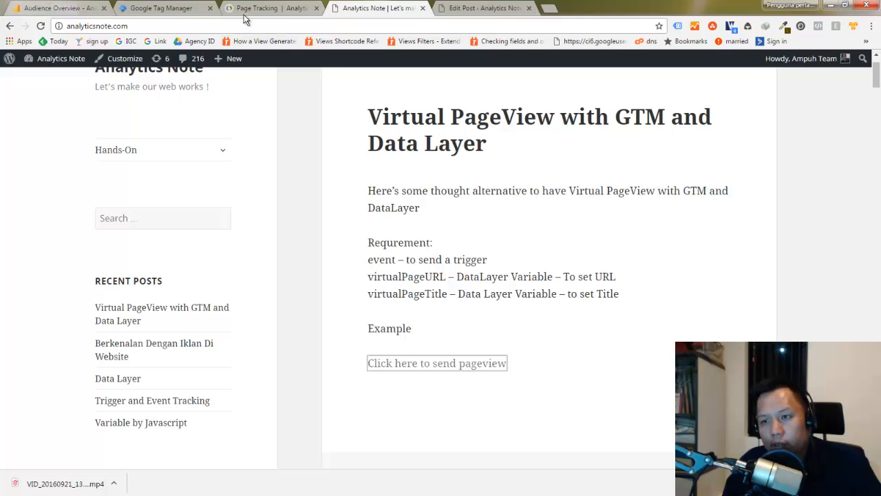
Switch to Google Tag Manager and review the container's built-in and user-defined variables.
click(170, 8)
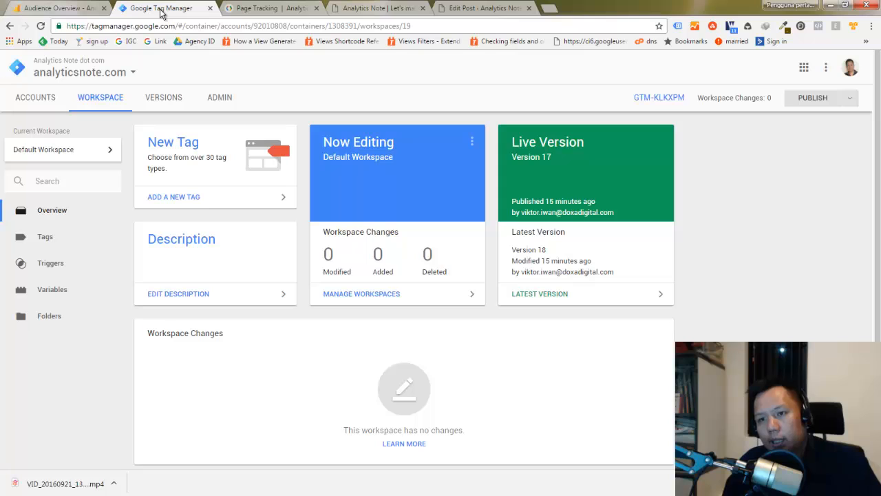
click(47, 295)
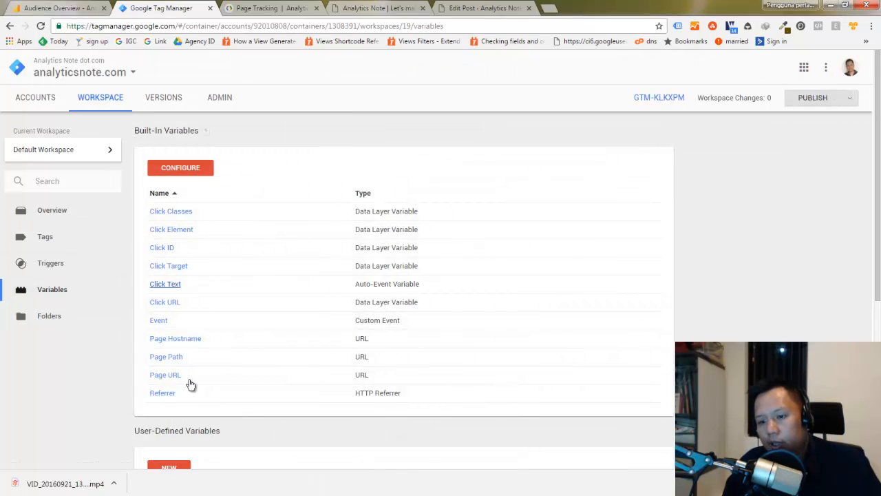
scroll(246, 348, down, 2)
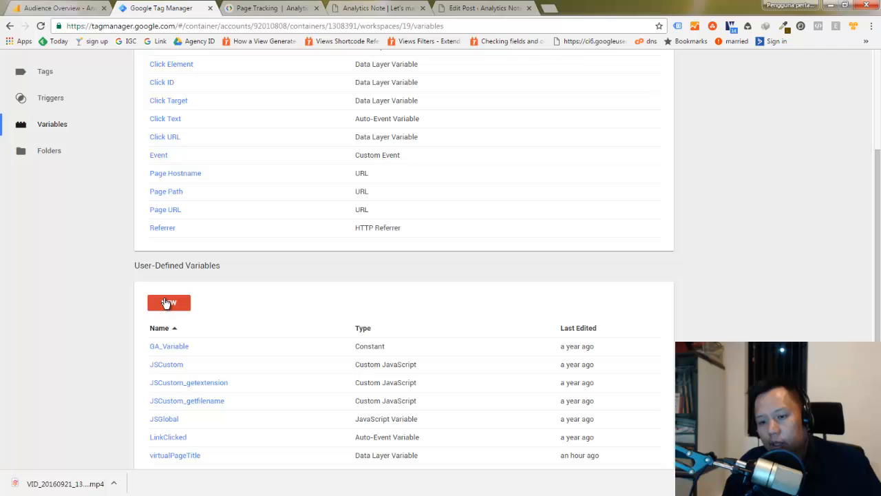
click(169, 303)
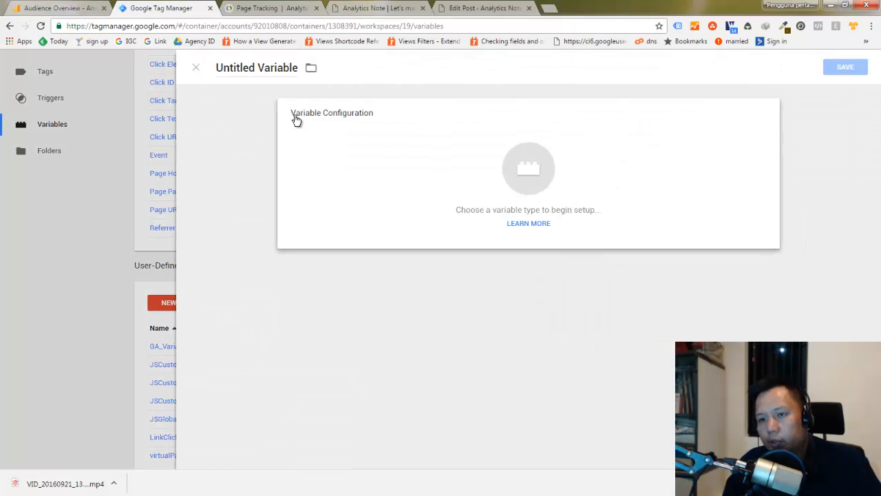
click(198, 69)
scroll(193, 358, down, 2)
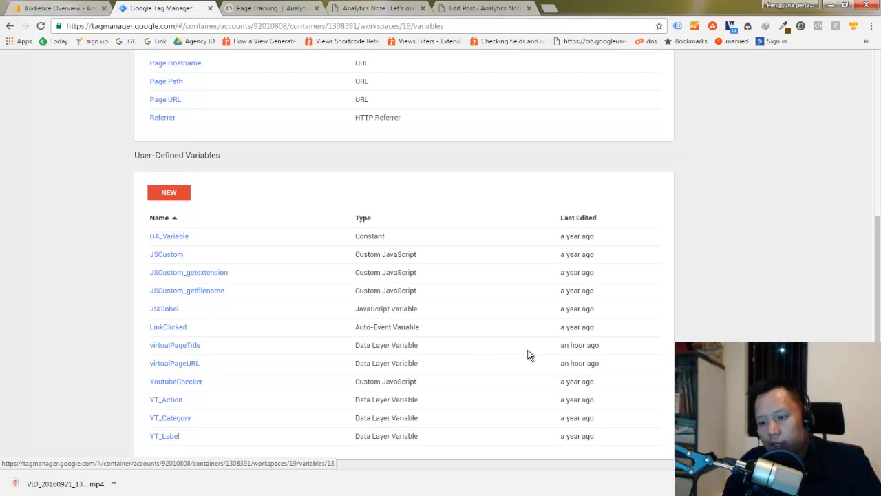
Create a new user-defined variable named VirtualTitle with the type Data Layer Variable.
click(174, 197)
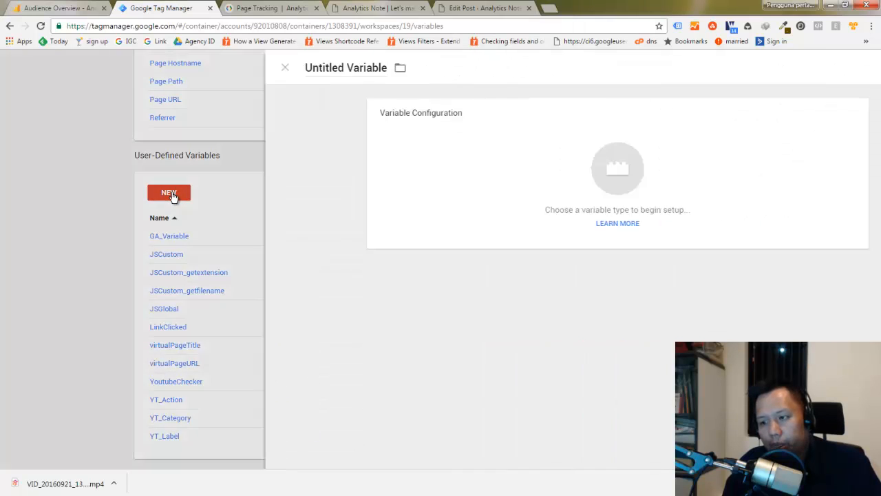
click(258, 72)
double_click(259, 72)
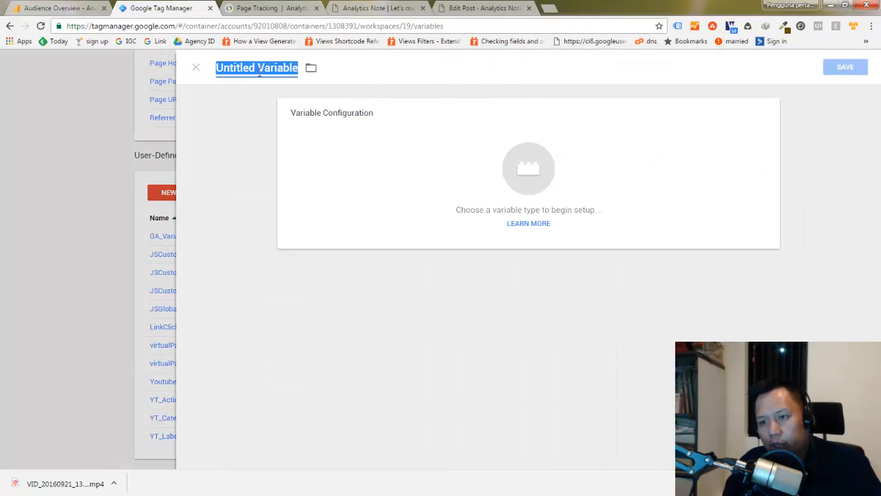
text(Virt)
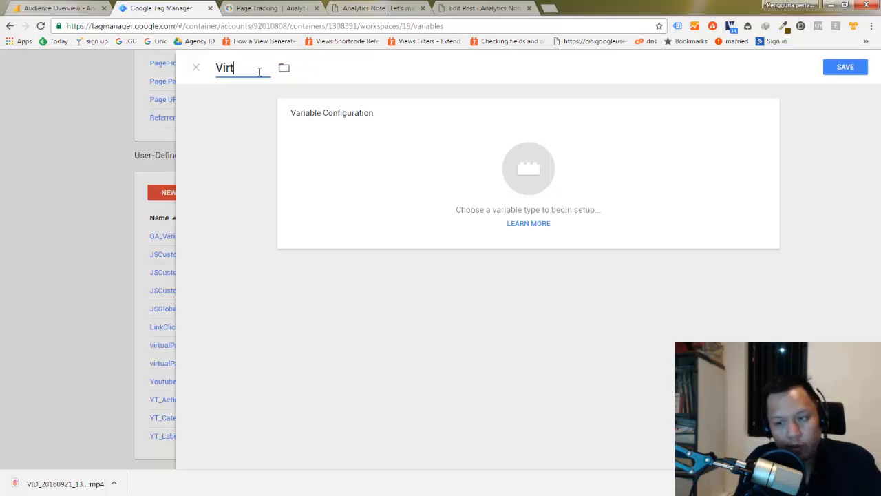
text(ualTitle)
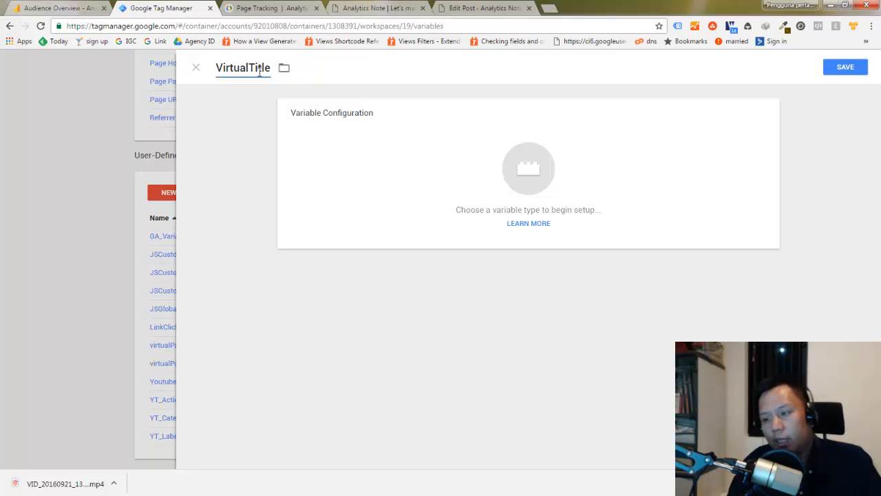
click(761, 122)
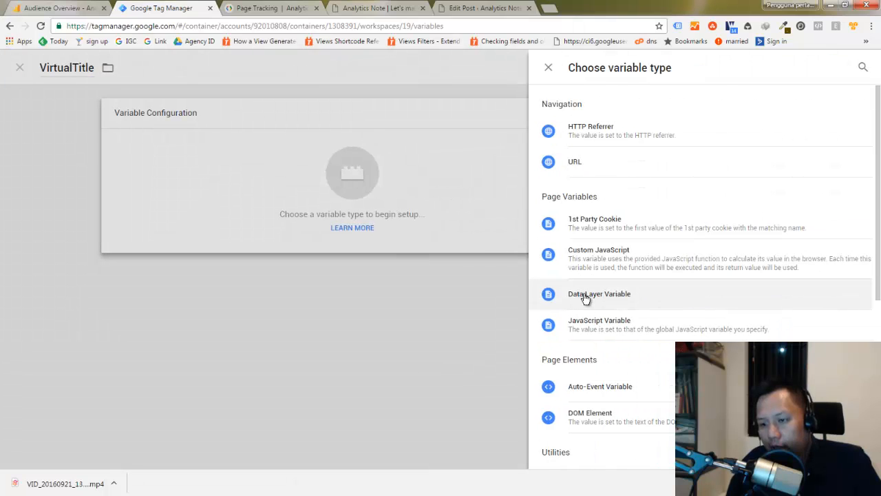
click(585, 296)
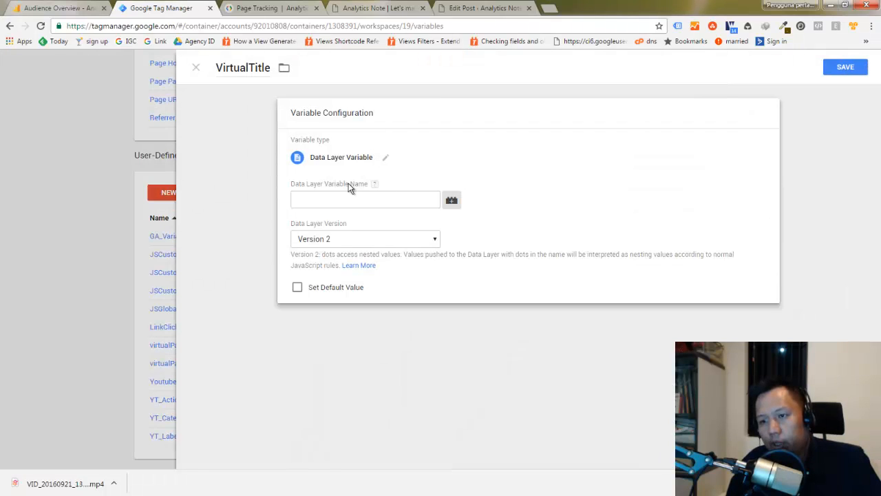
Reuse the variable's own name, VirtualTitle, as its Data Layer Variable Name.
click(242, 66)
double_click(243, 67)
key(ctrl+c)
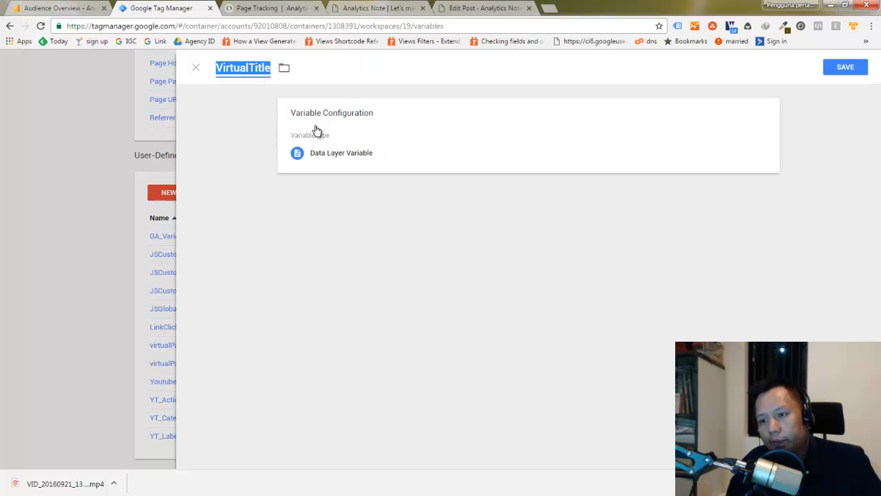
click(336, 155)
click(349, 199)
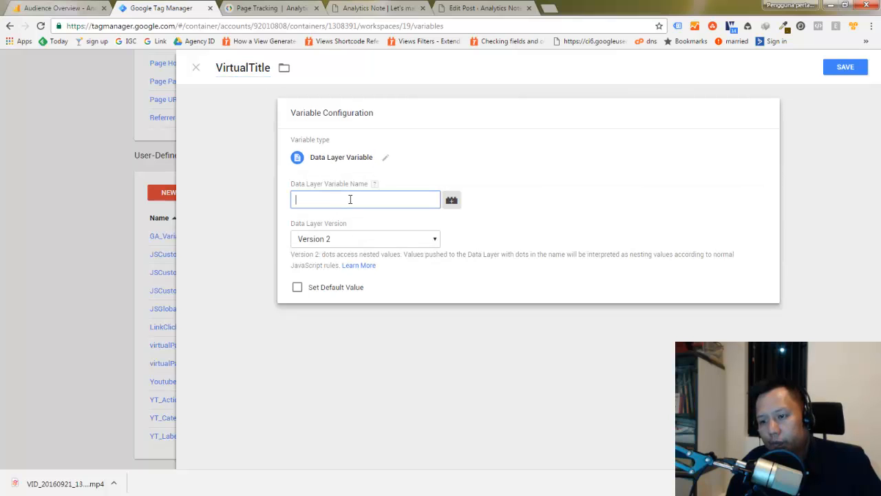
key(ctrl+v)
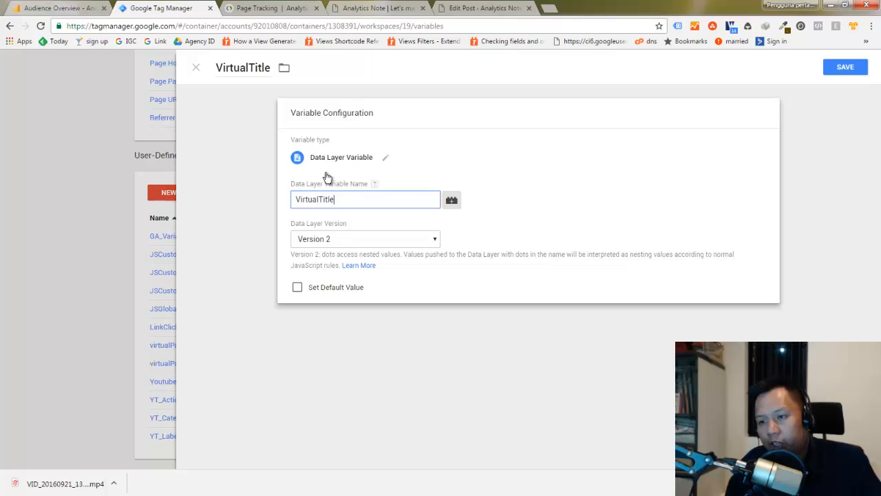
Copy the virtualPageURL key from the link code in the WordPress post and use it as the Data Layer Variable Name in Google Tag Manager.
click(462, 7)
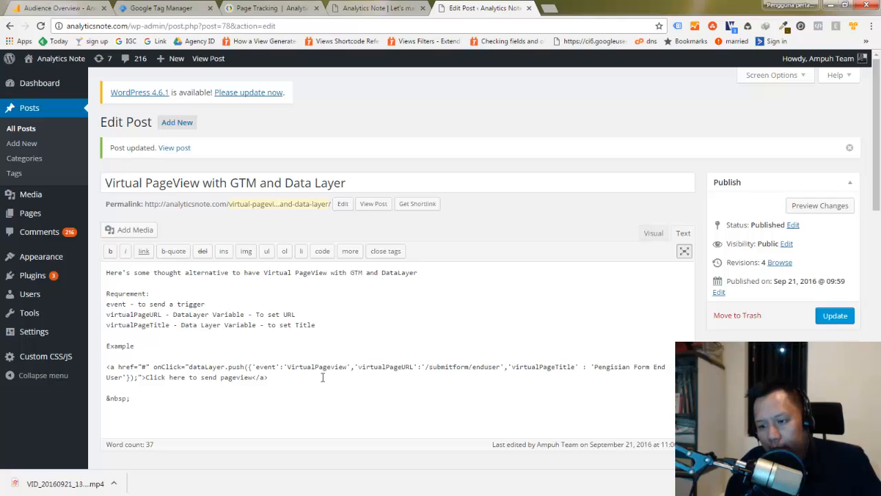
double_click(536, 367)
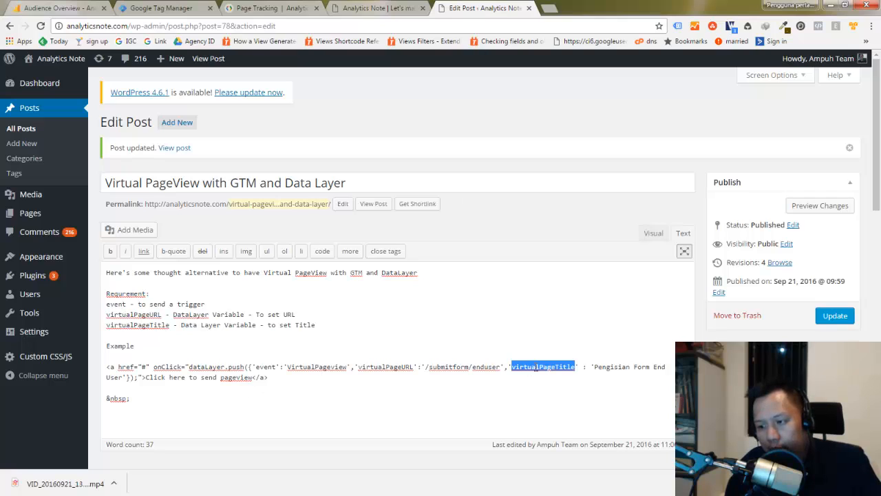
double_click(389, 367)
key(ctrl+c)
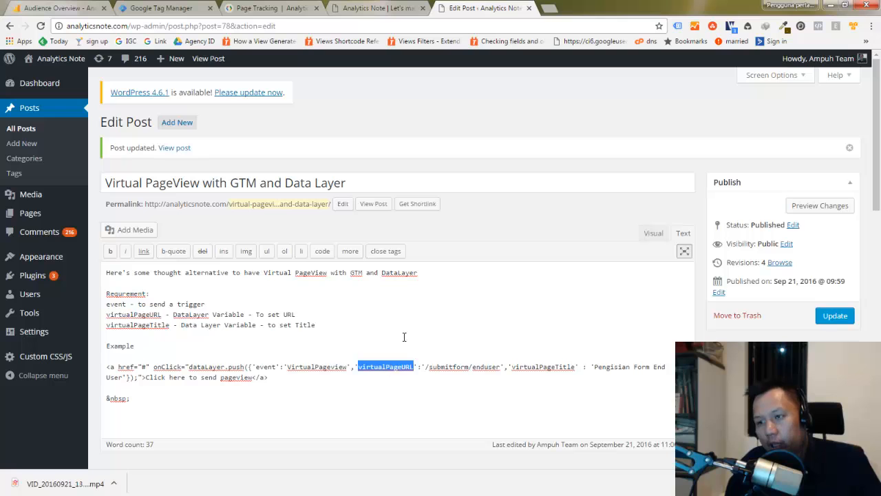
click(349, 9)
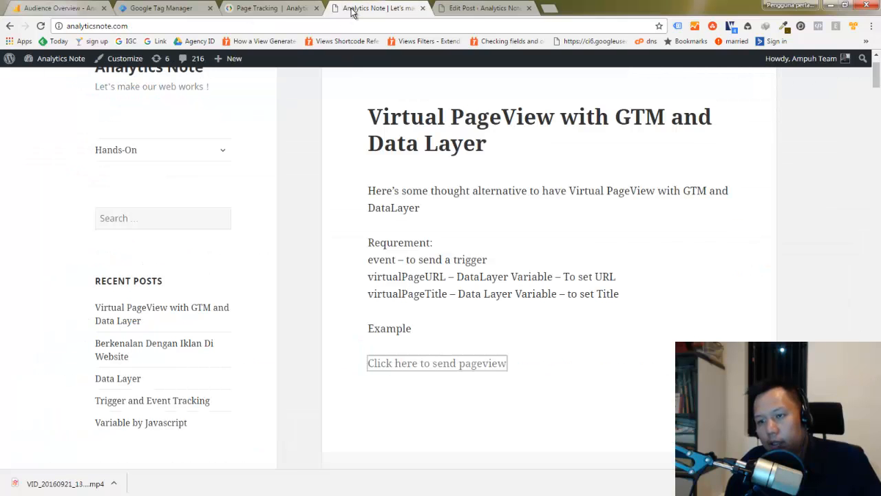
click(282, 9)
click(172, 9)
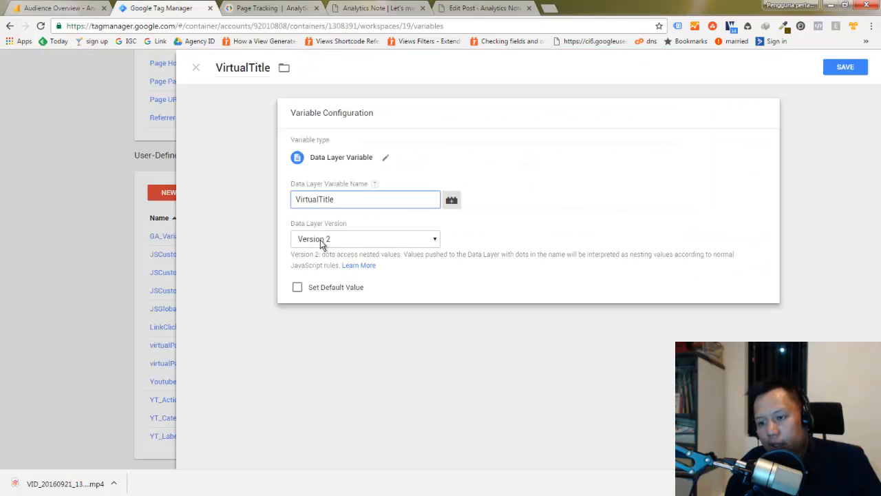
double_click(308, 199)
key(ctrl+v)
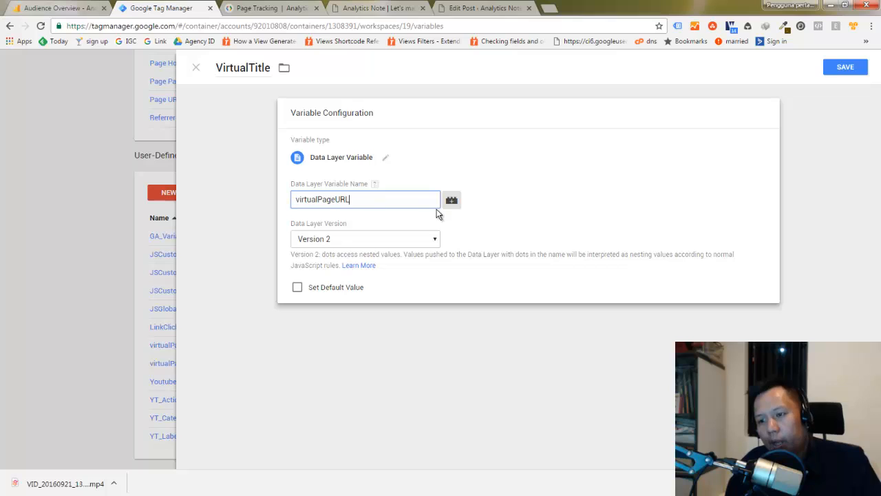
Rename the variable asdsad and discard the unsaved variable.
double_click(239, 66)
text(asdsad)
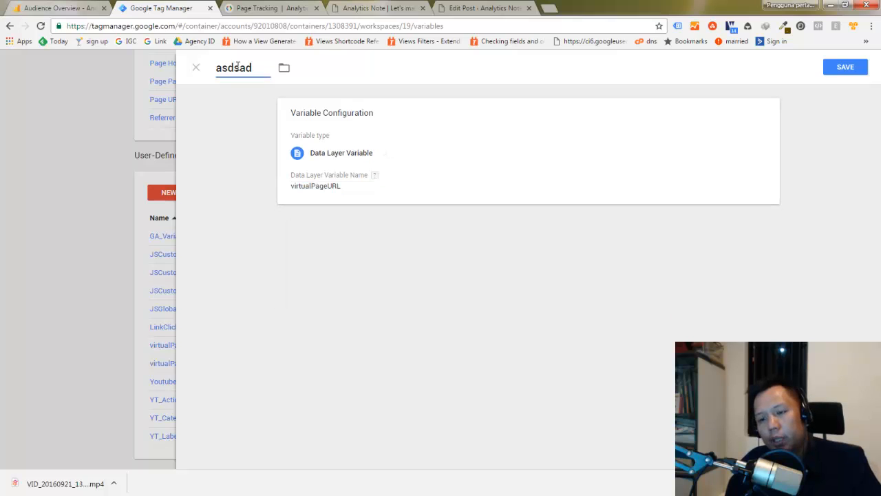
click(195, 67)
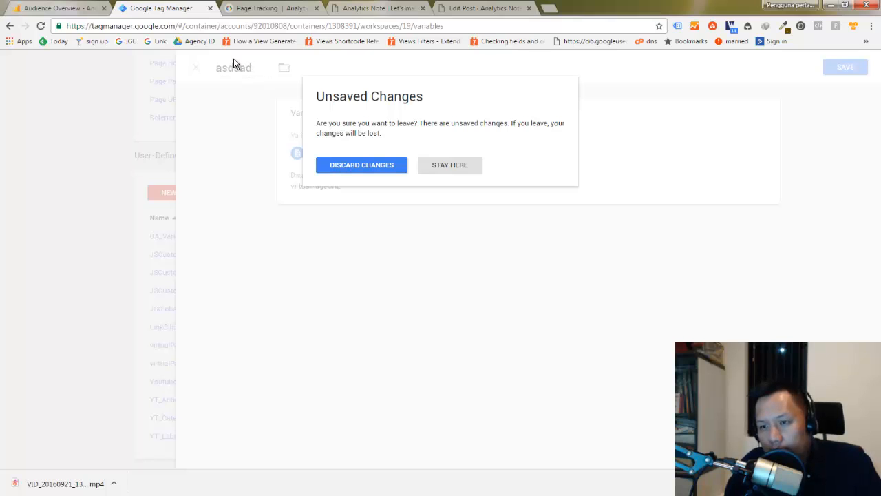
click(351, 167)
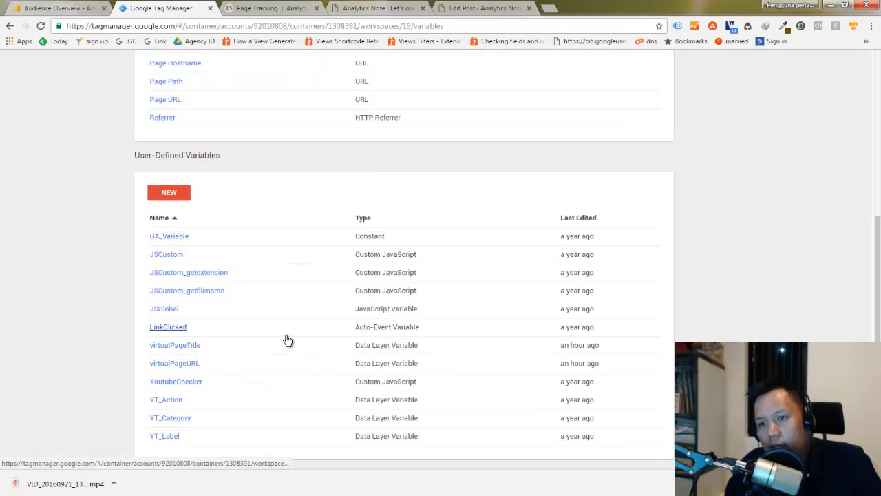
Create a new trigger named VirtualPageViewDemo with the trigger type Custom Event.
scroll(287, 340, up, 2)
scroll(276, 345, down, 2)
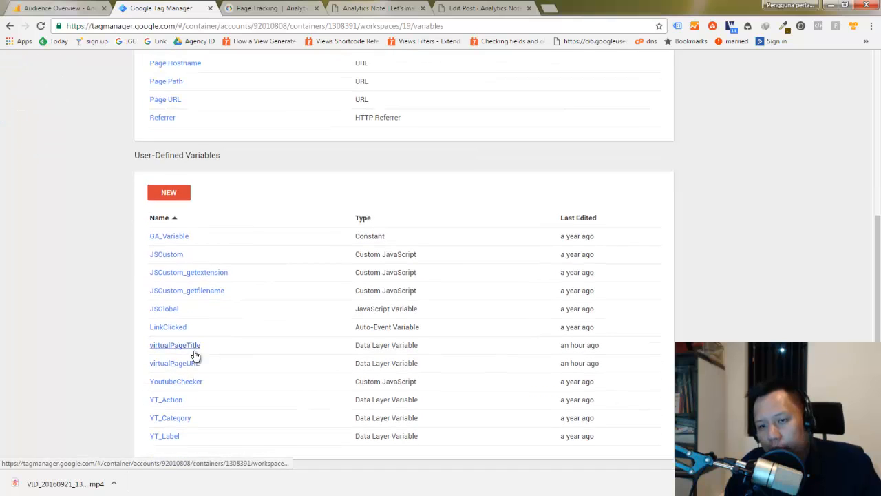
scroll(206, 352, up, 4)
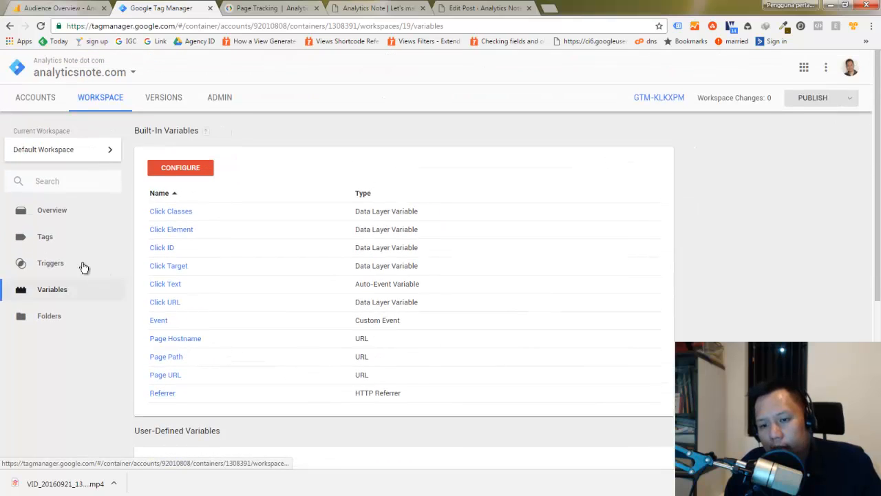
click(60, 268)
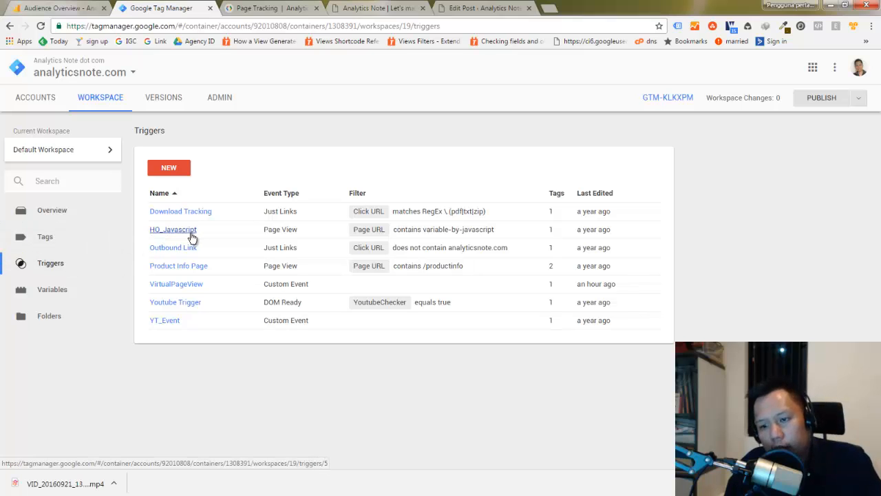
click(170, 169)
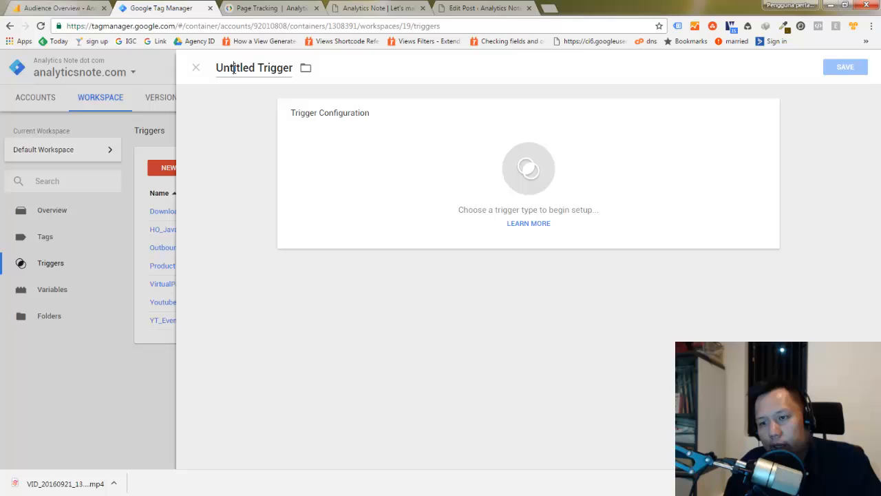
click(234, 68)
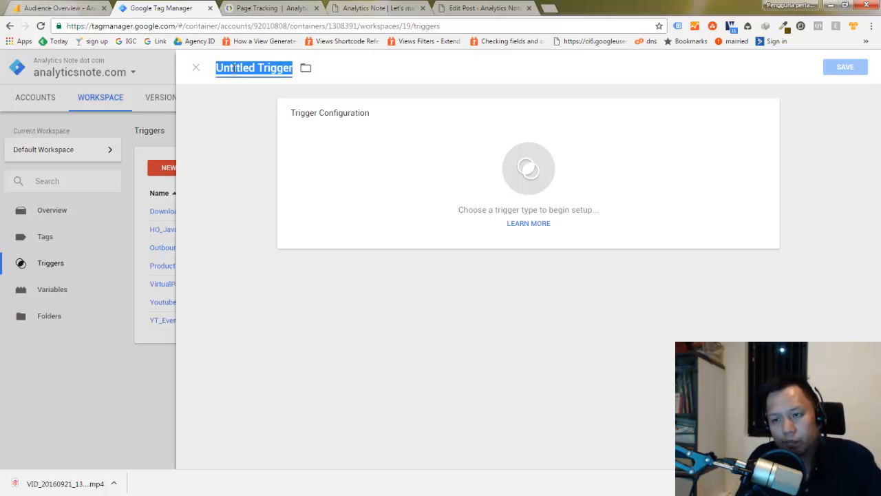
text(VirtualPag)
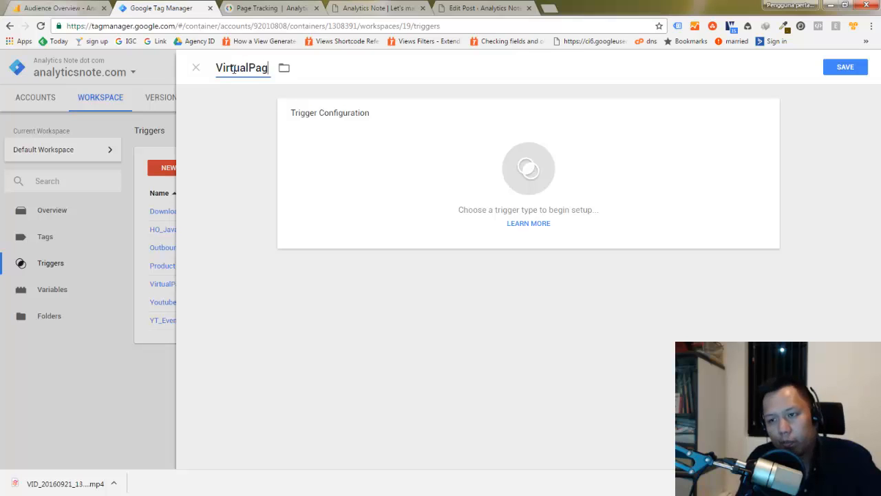
text(eViewDemo)
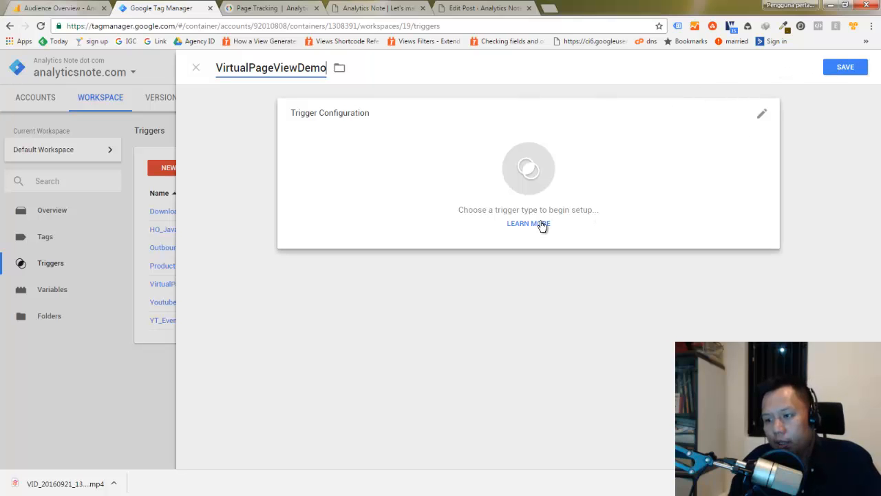
click(762, 115)
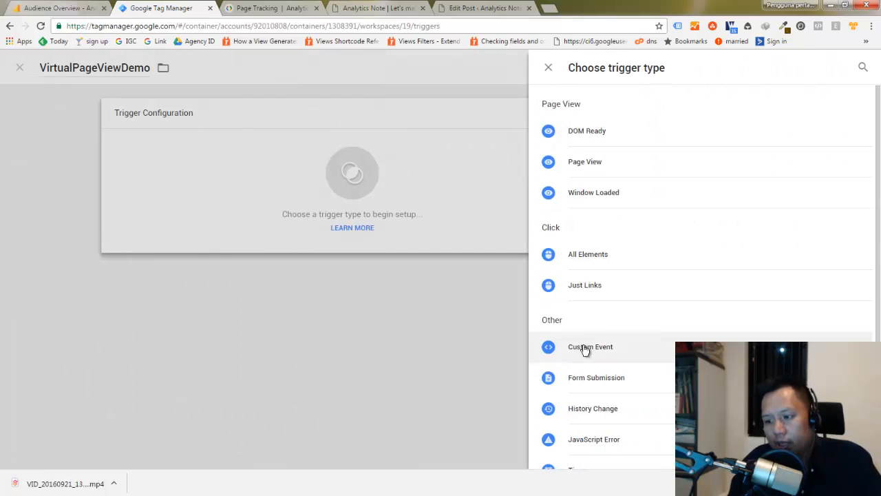
click(588, 348)
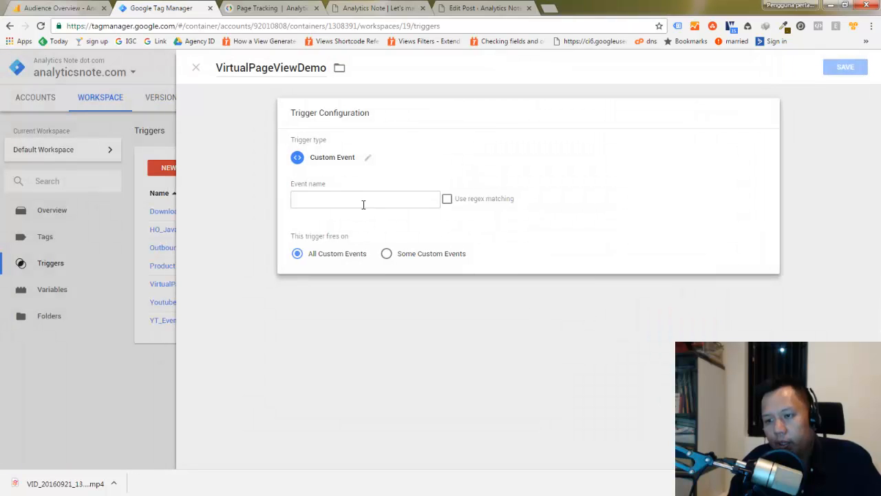
Set the trigger's event name to VirtualPageview, copied from the data layer push in the WordPress post's link code.
click(329, 202)
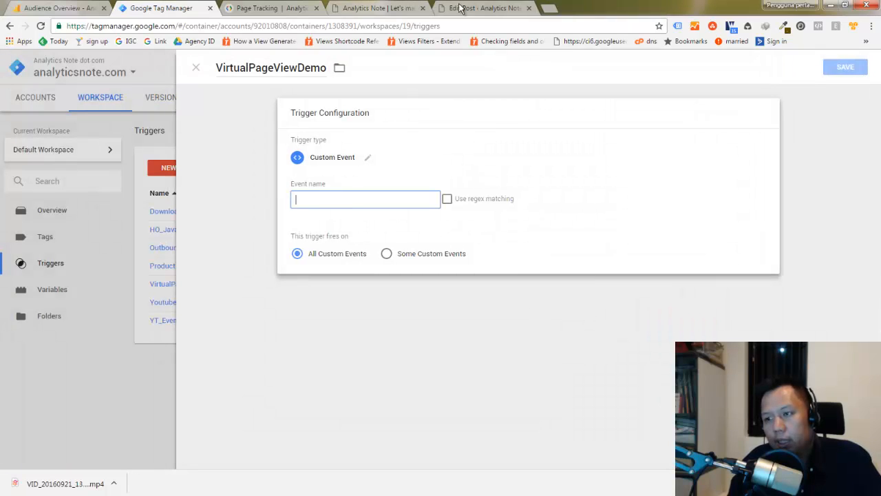
click(482, 8)
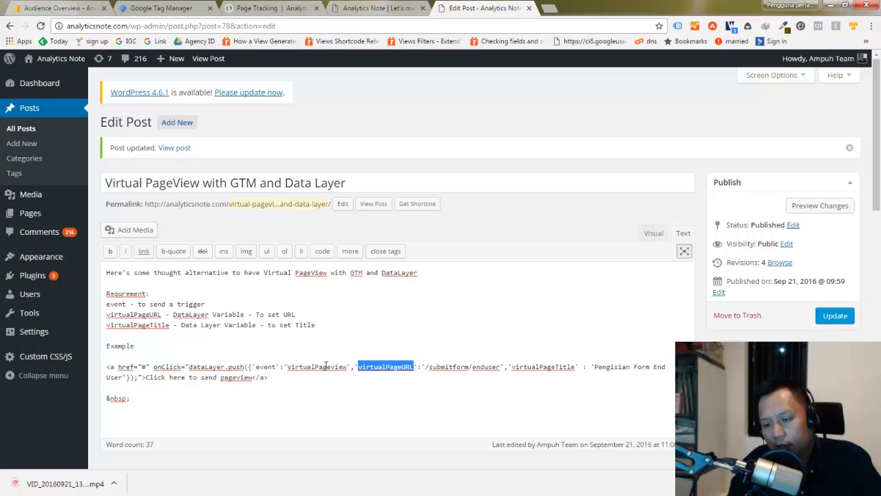
double_click(316, 366)
key(ctrl+c)
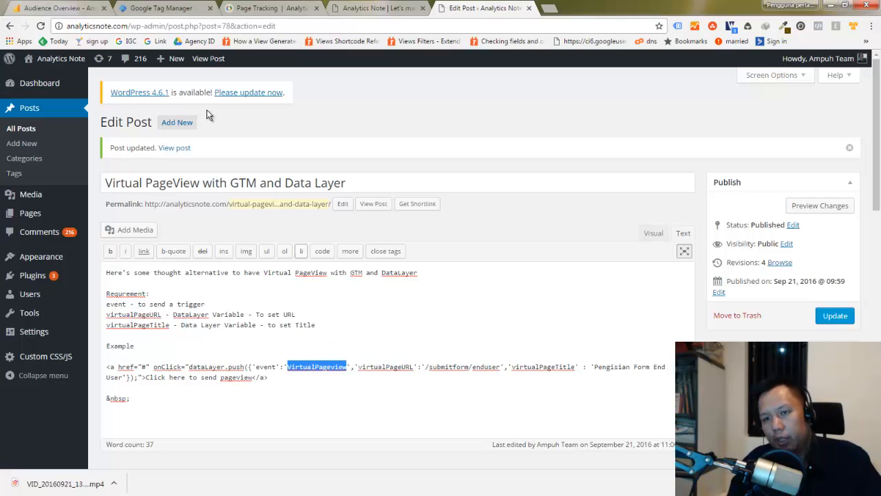
click(165, 8)
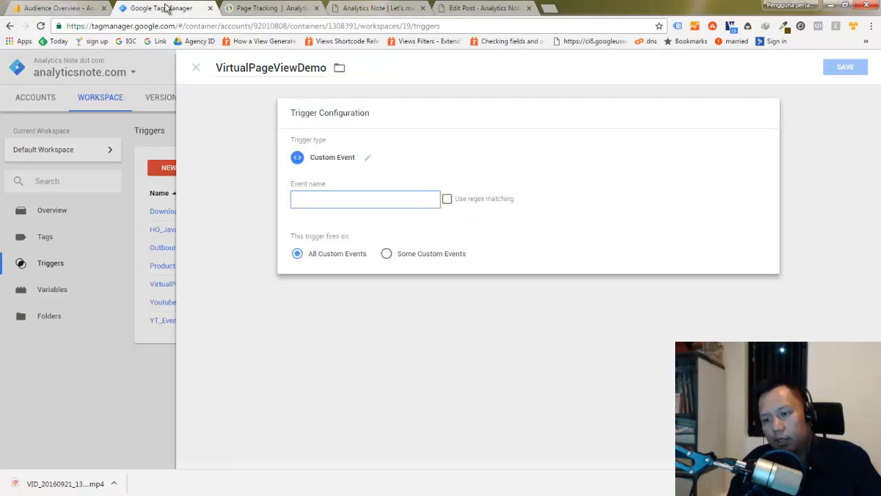
key(ctrl+v)
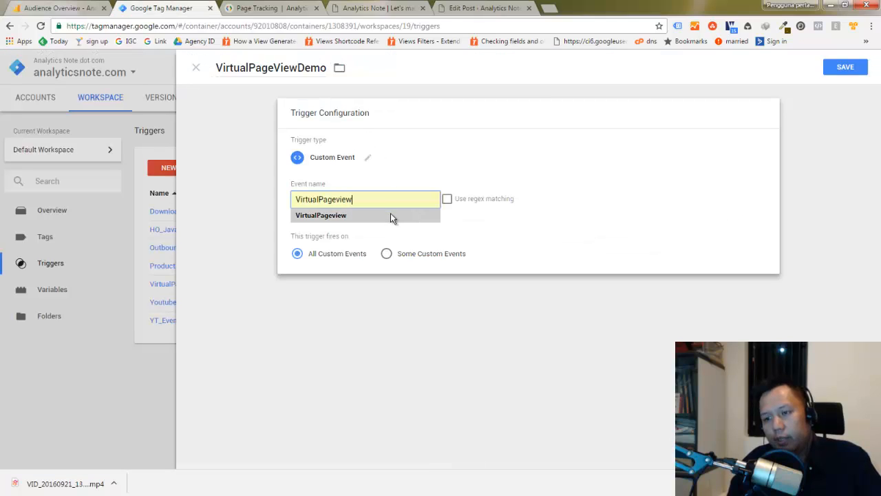
click(404, 226)
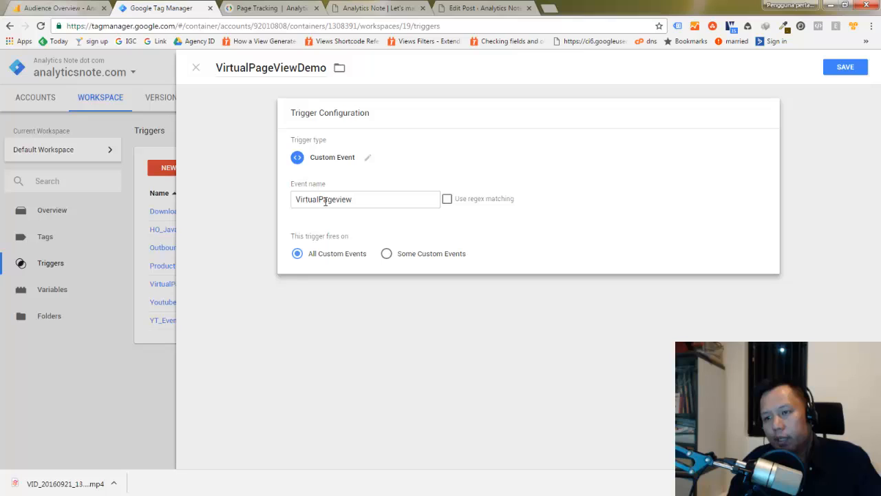
Compare the trigger's event name with the link code in the WordPress post, and save the trigger in Google Tag Manager.
drag(366, 199, 291, 204)
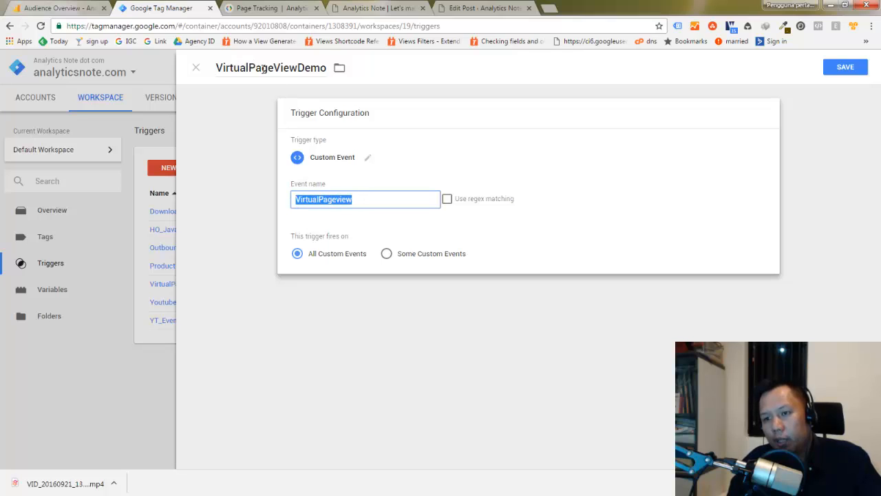
click(466, 8)
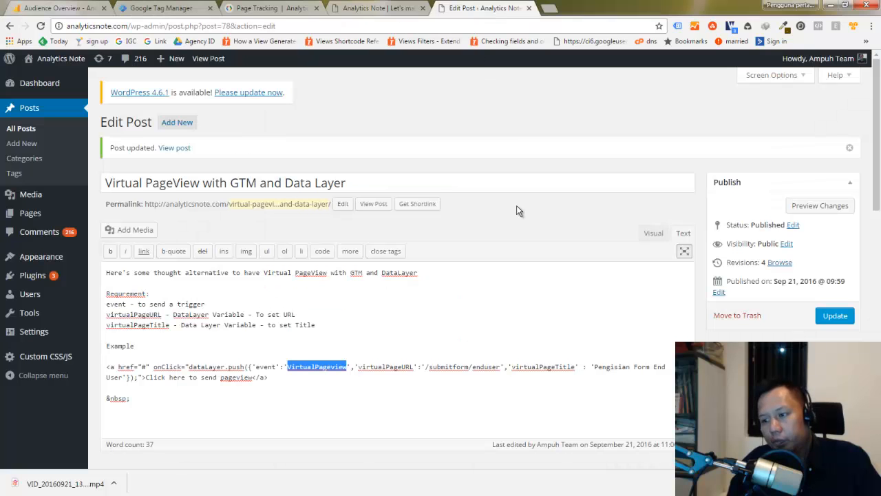
click(160, 8)
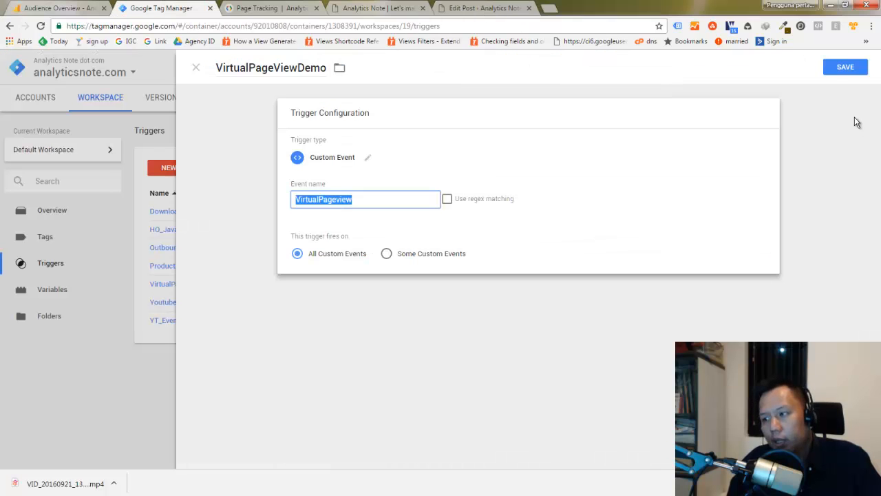
click(835, 73)
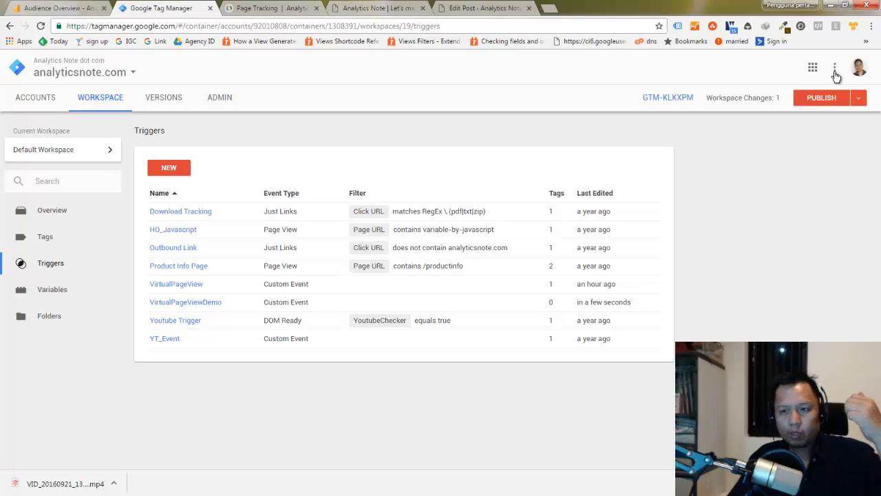
Create a new tag named VirtualPageViewTag with the tag type Universal Analytics.
click(45, 237)
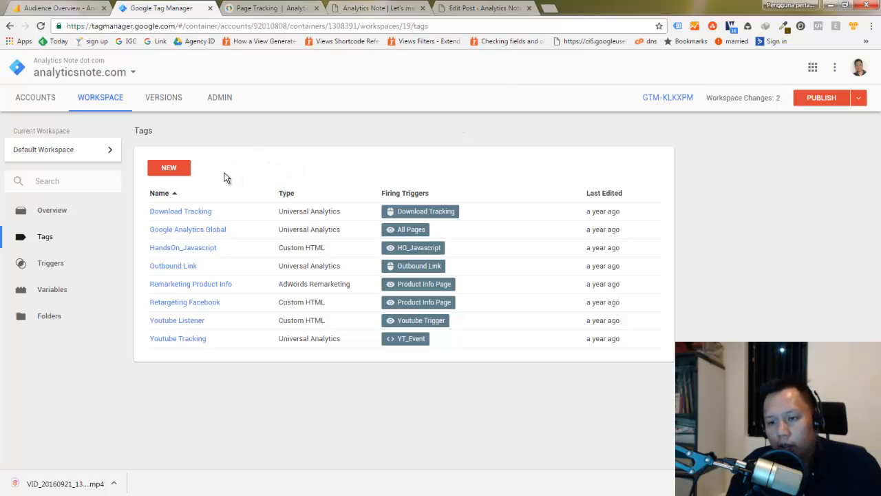
click(173, 169)
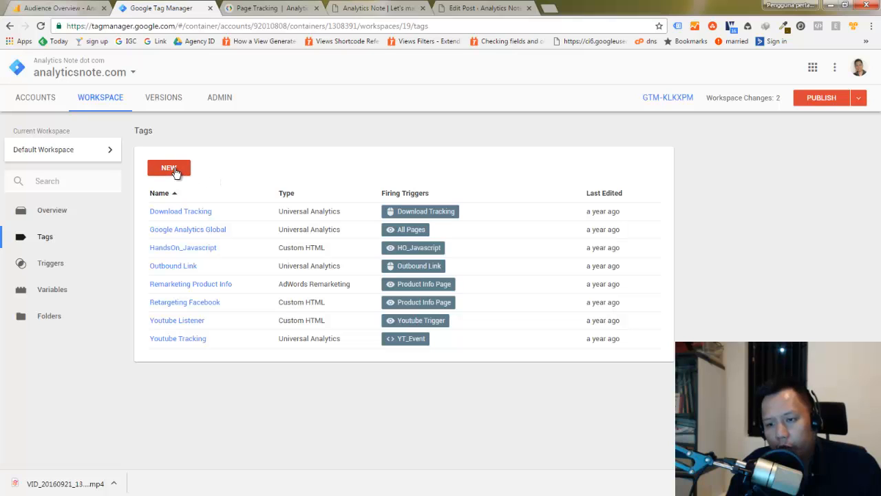
triple_click(246, 68)
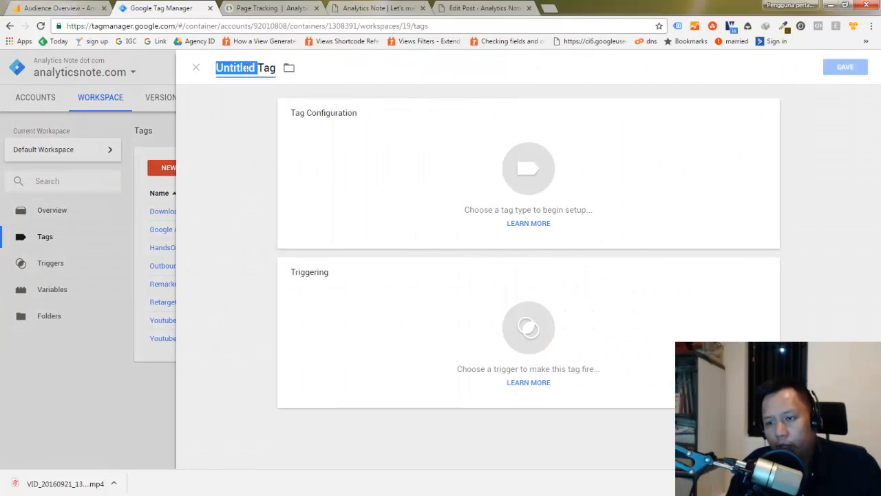
text(VirtualPa)
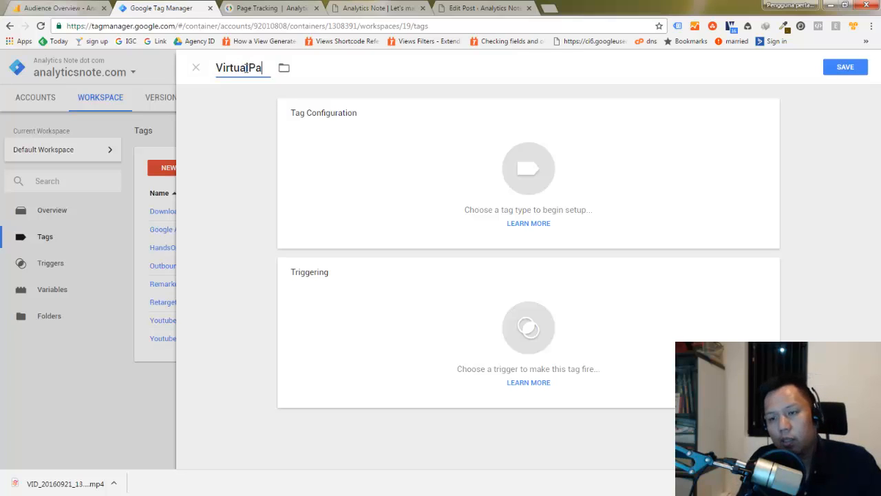
text(geViewTag)
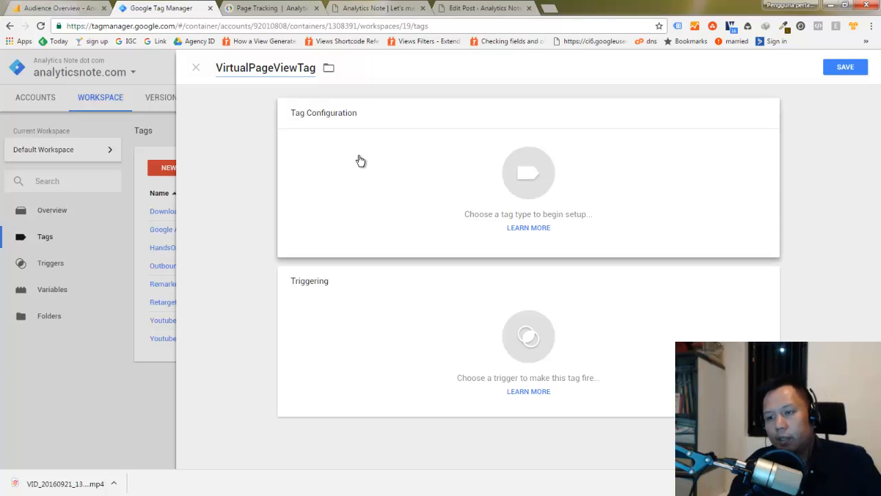
click(364, 176)
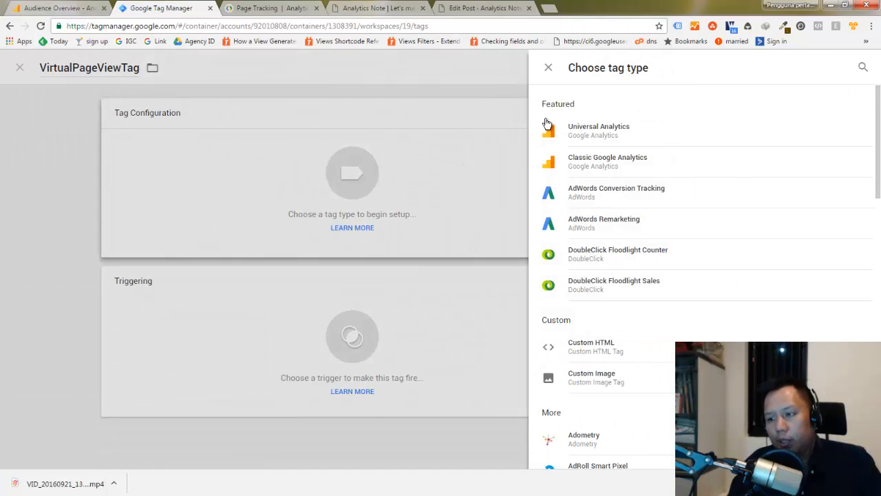
click(596, 133)
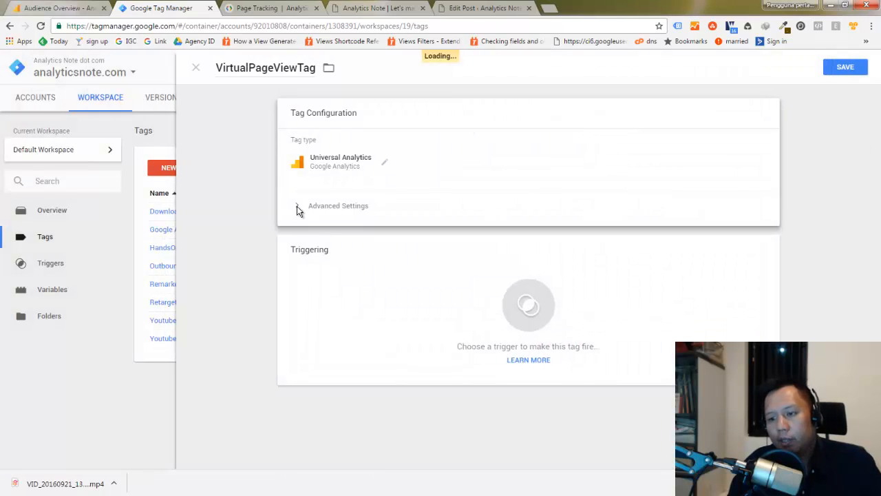
Set the tag's tracking ID to the GA_Variable variable, with Page View as the track type.
click(300, 206)
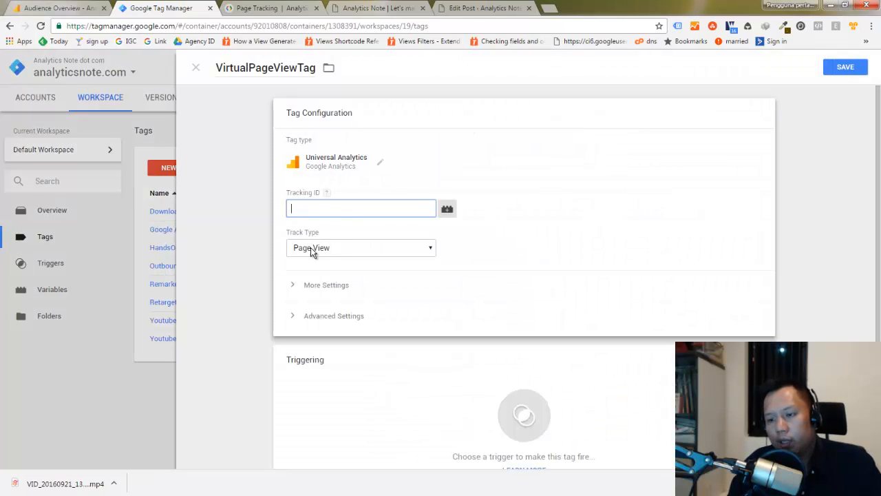
click(447, 209)
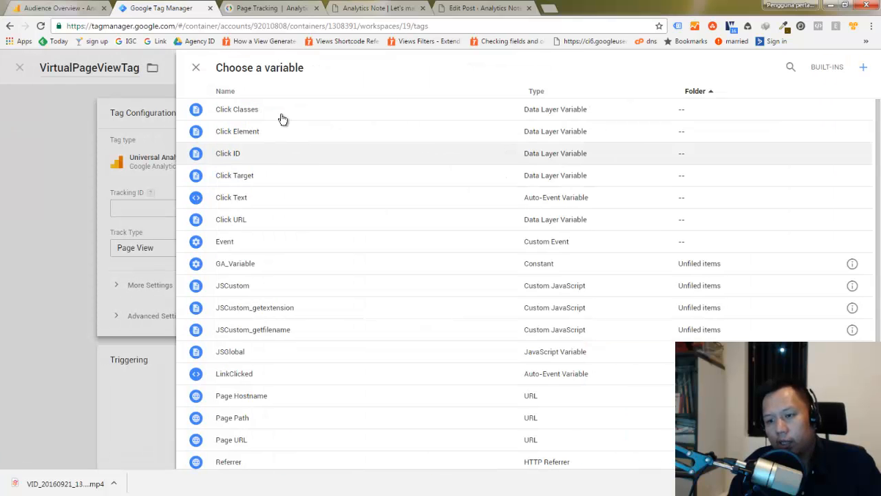
click(244, 262)
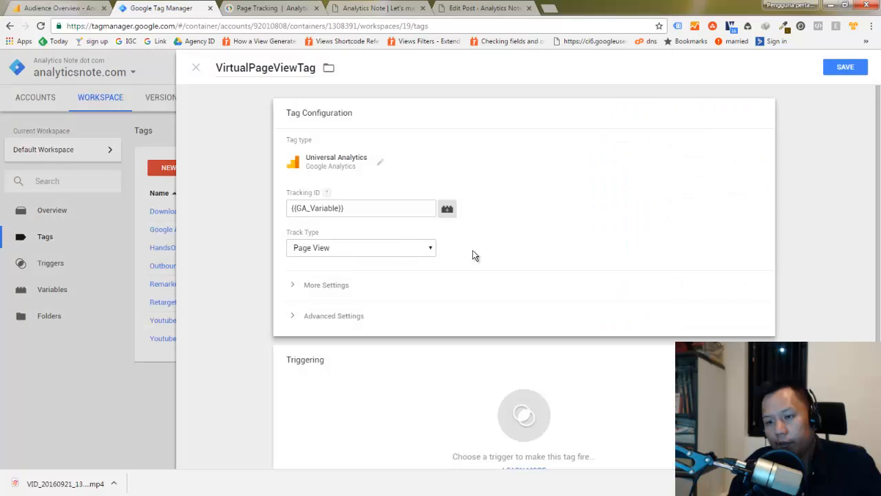
Check the pageview field names in the Page Tracking documentation, and add a field named title to the tag's Fields to Set in Google Tag Manager.
click(335, 288)
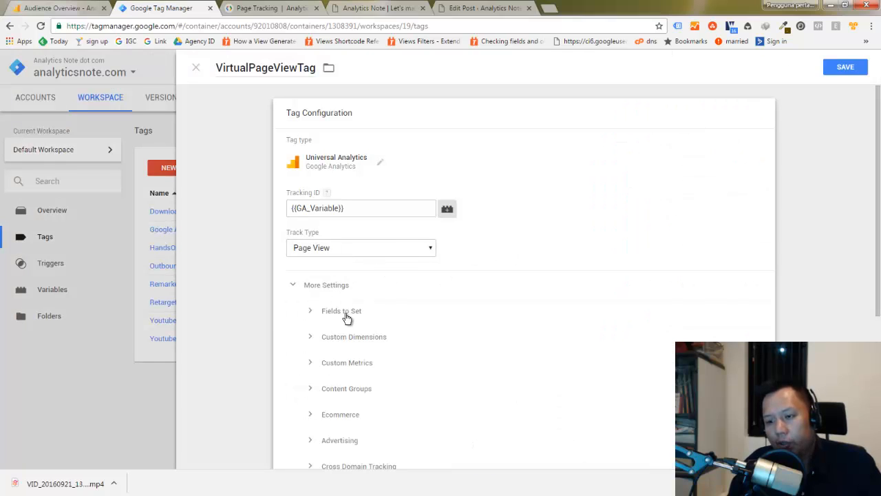
click(335, 313)
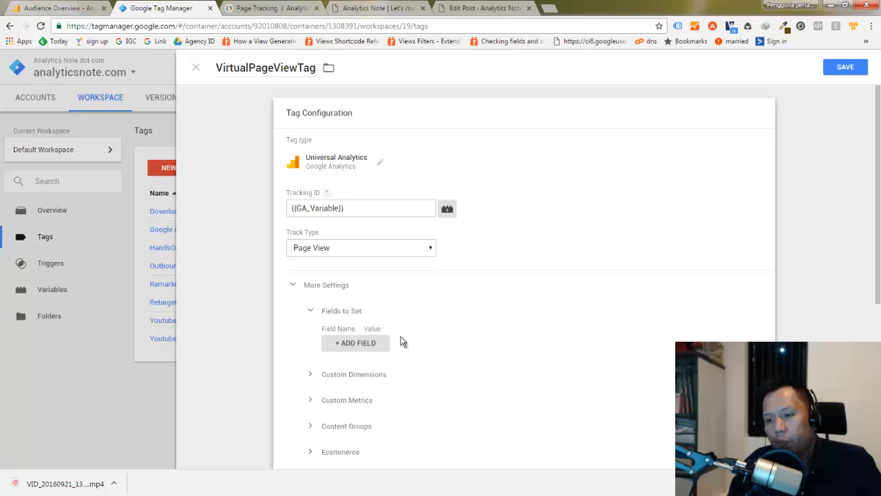
click(252, 9)
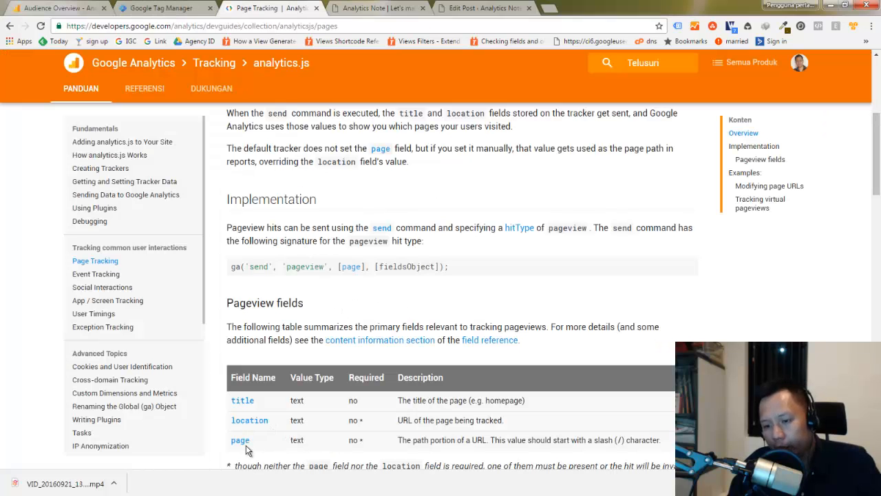
click(162, 14)
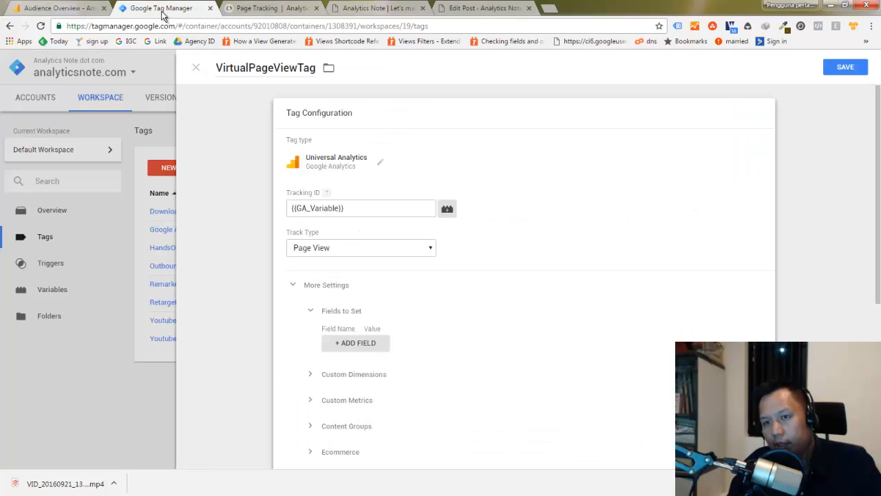
click(360, 343)
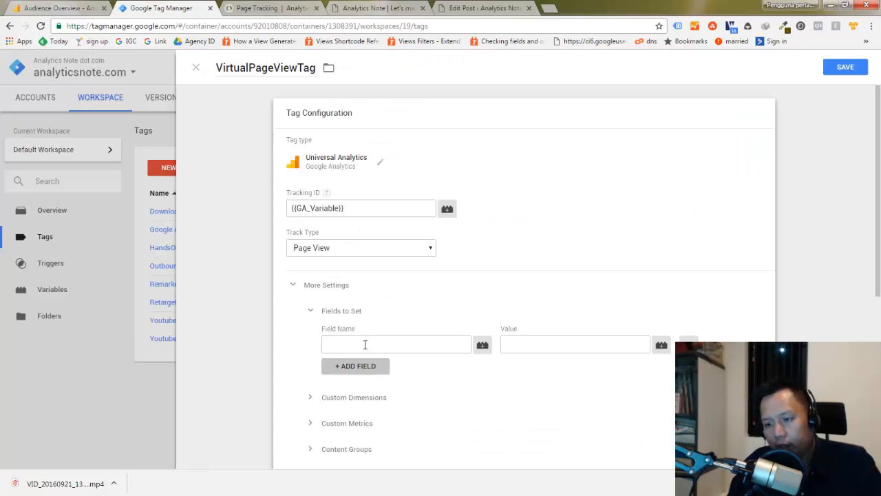
click(363, 344)
scroll(368, 409, down, 4)
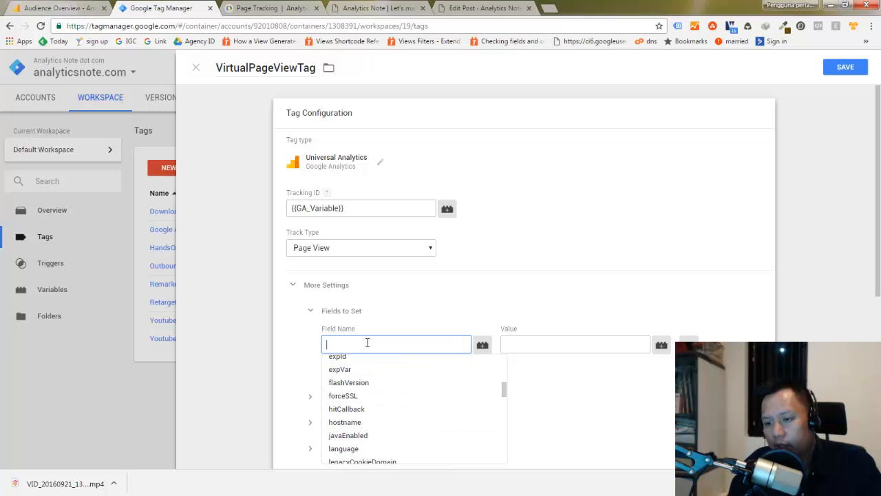
text(title)
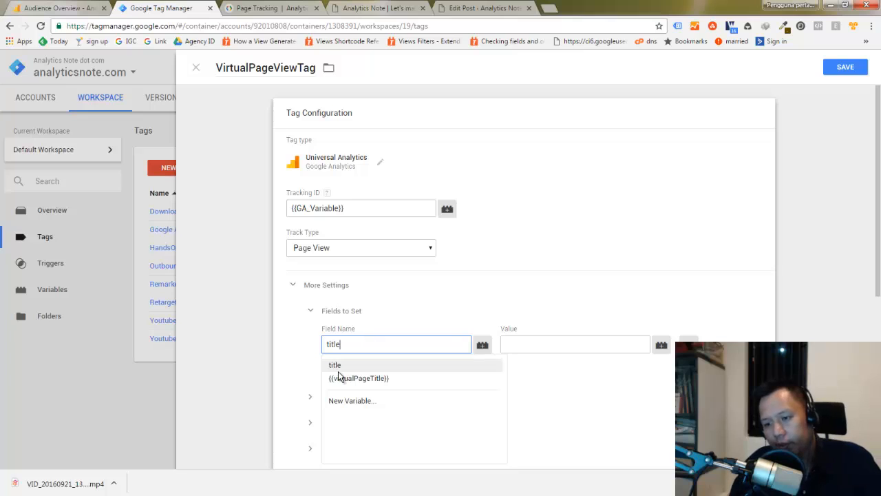
click(341, 370)
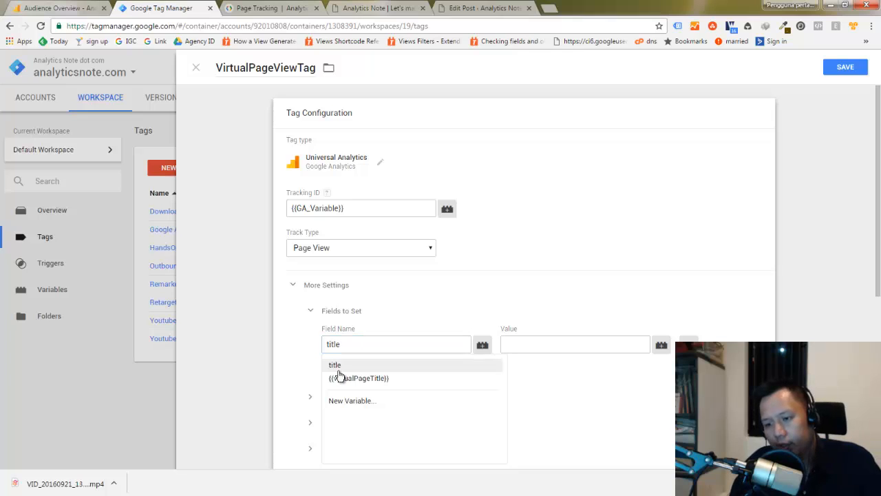
Add a second field named page to the tag's Fields to Set.
click(372, 367)
click(370, 367)
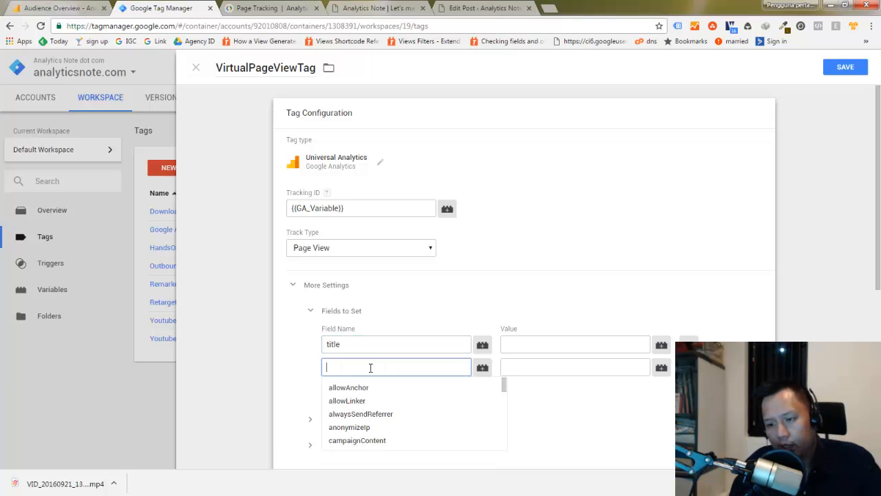
text(pag)
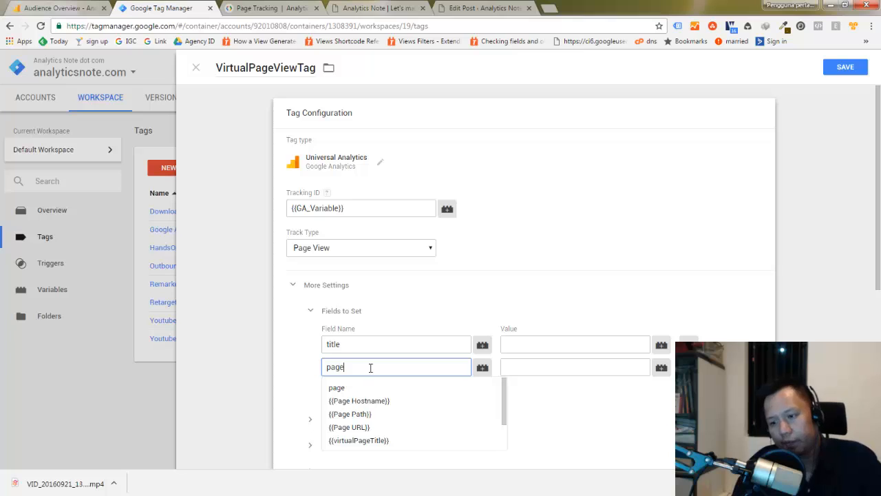
text(e)
click(350, 387)
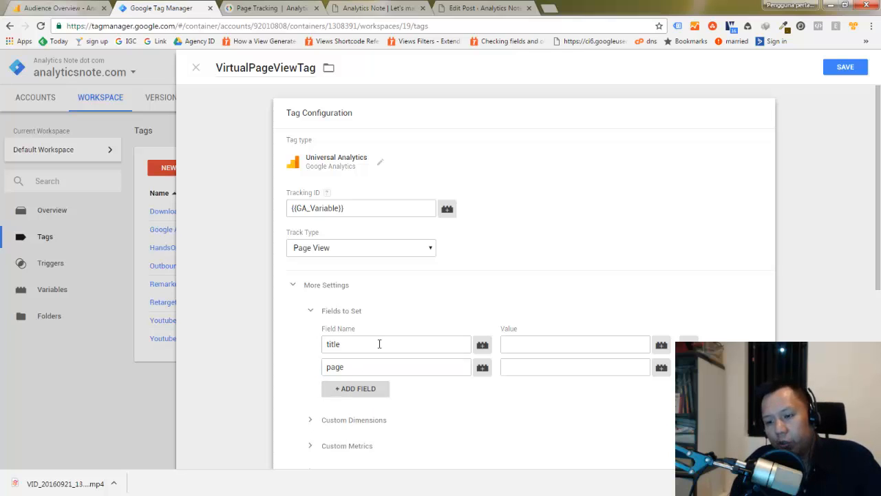
Set the title field's value to the virtualPageTitle variable and the page field's value to the virtualPageURL variable.
click(660, 346)
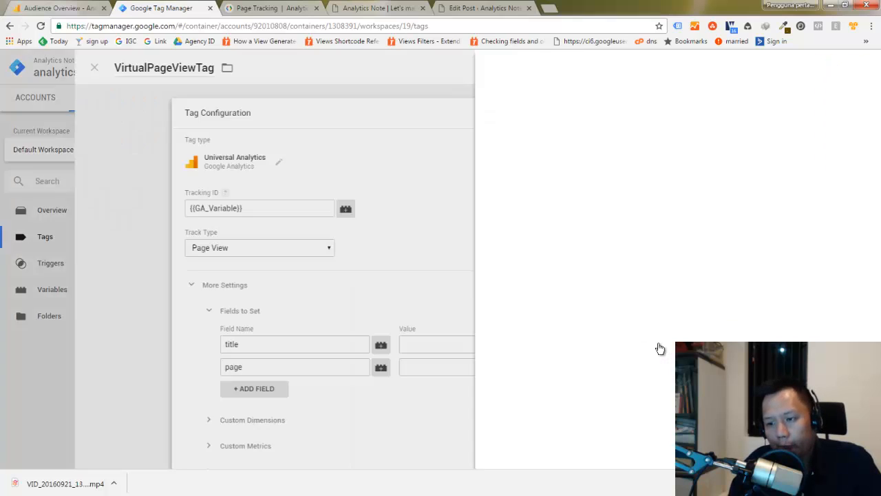
scroll(252, 296, down, 2)
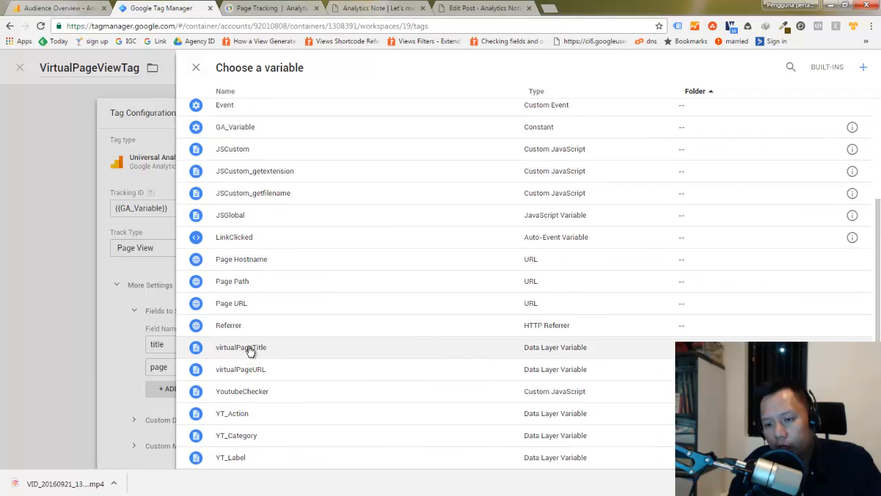
click(247, 350)
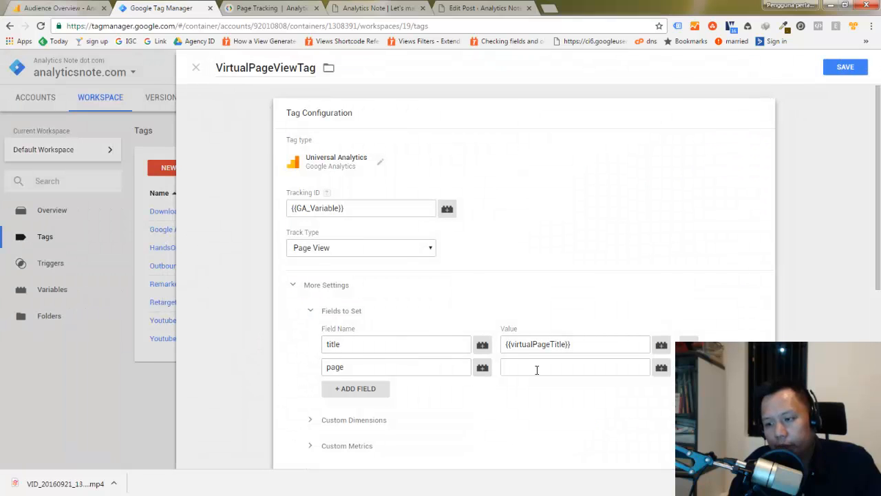
click(639, 366)
click(660, 367)
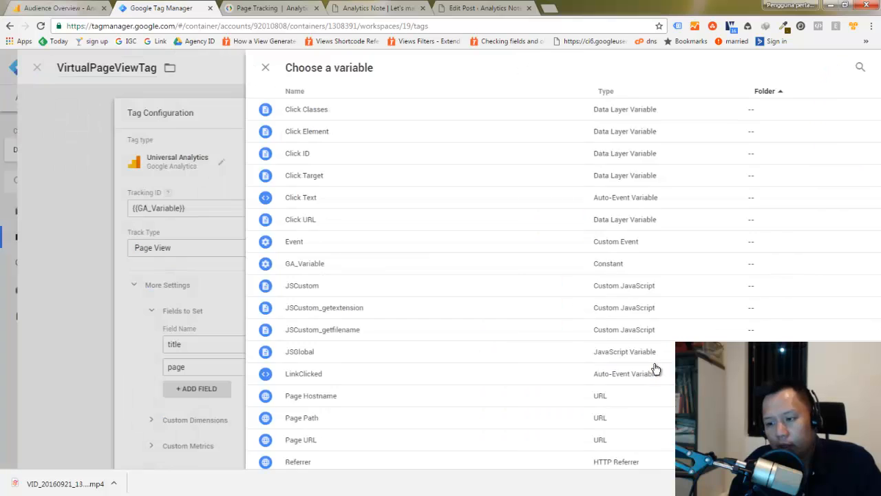
scroll(279, 332, down, 2)
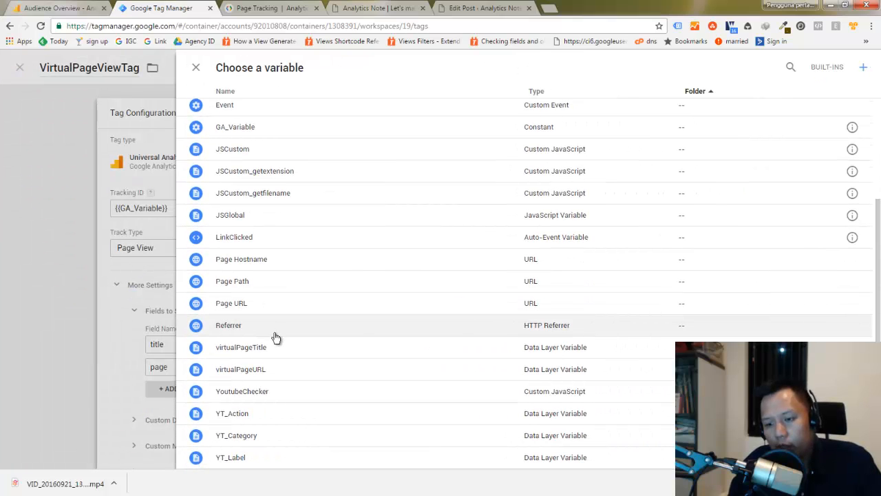
click(253, 370)
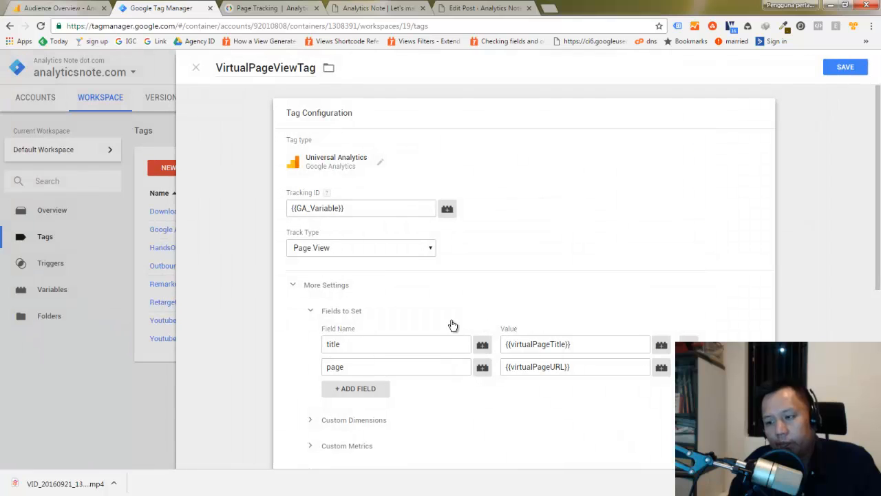
Assign the VirtualPageViewDemo trigger to the tag and save the tag.
scroll(431, 287, down, 2)
scroll(385, 299, up, 2)
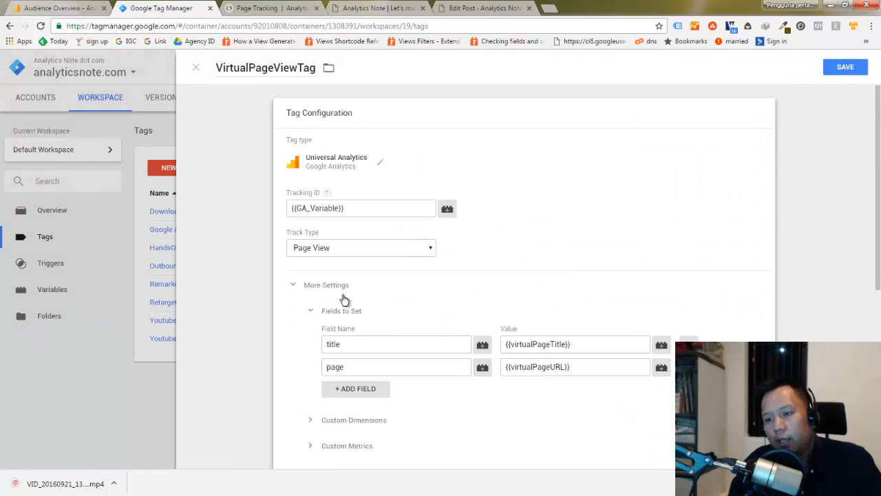
scroll(433, 344, down, 4)
scroll(323, 241, up, 2)
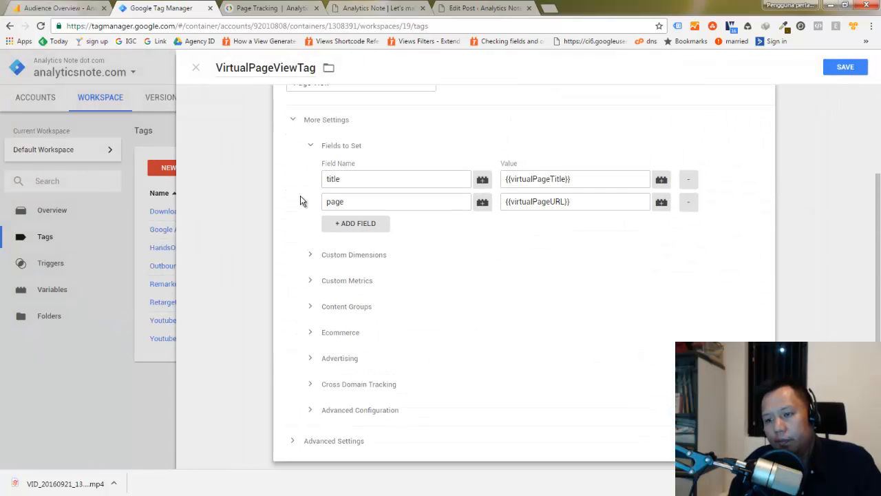
click(303, 124)
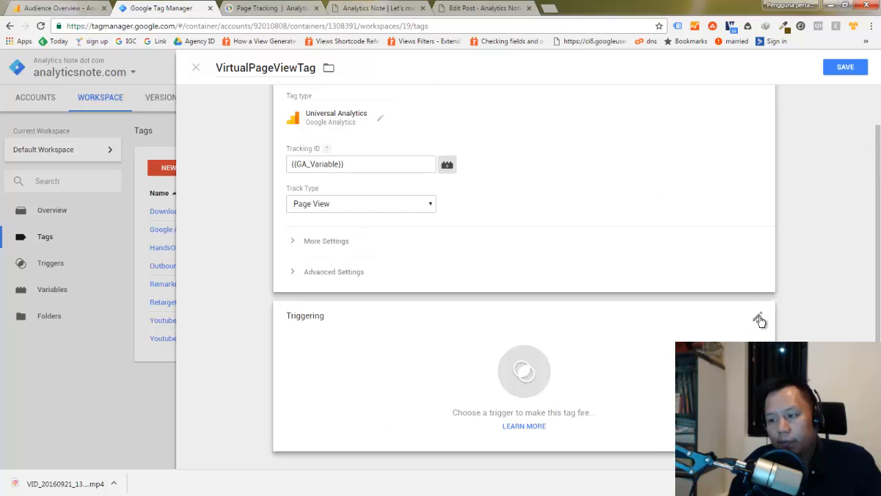
click(759, 320)
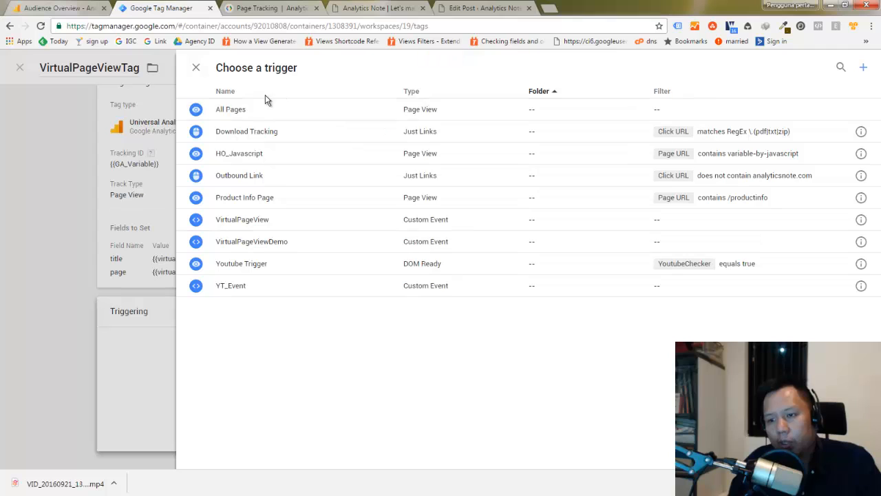
click(280, 242)
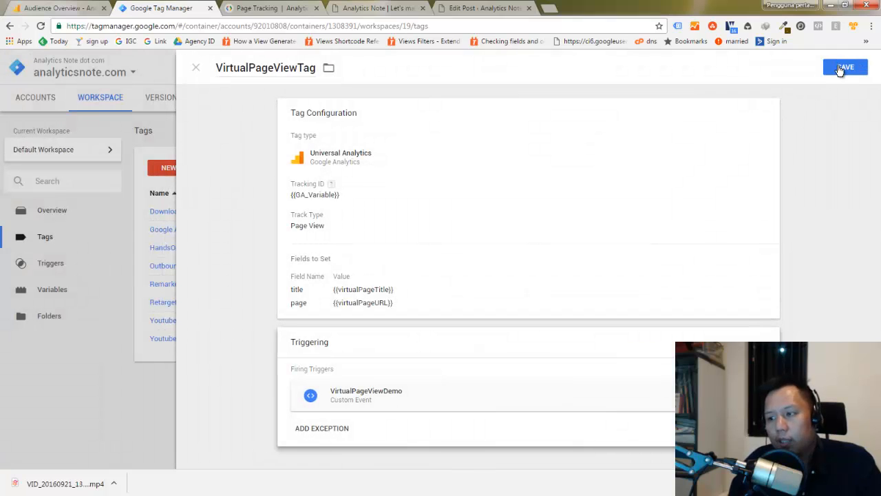
click(840, 67)
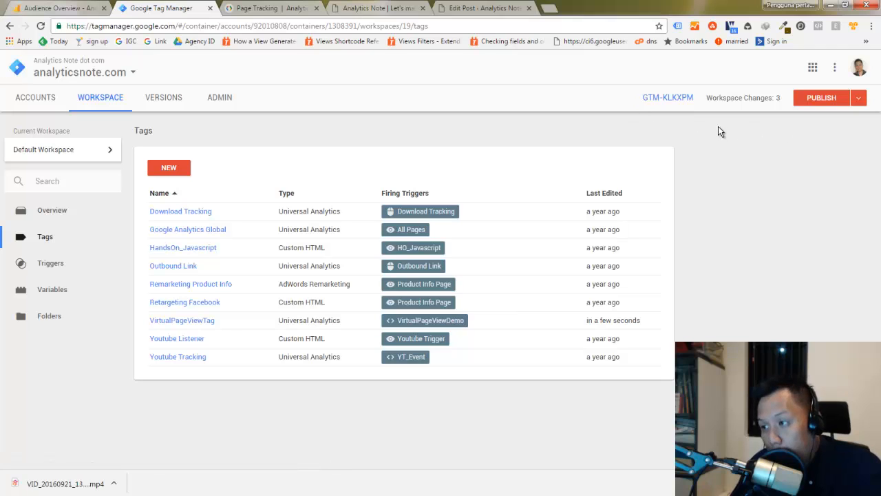
Start Preview and Debug mode for the Default Workspace and check that previewing is active.
click(858, 98)
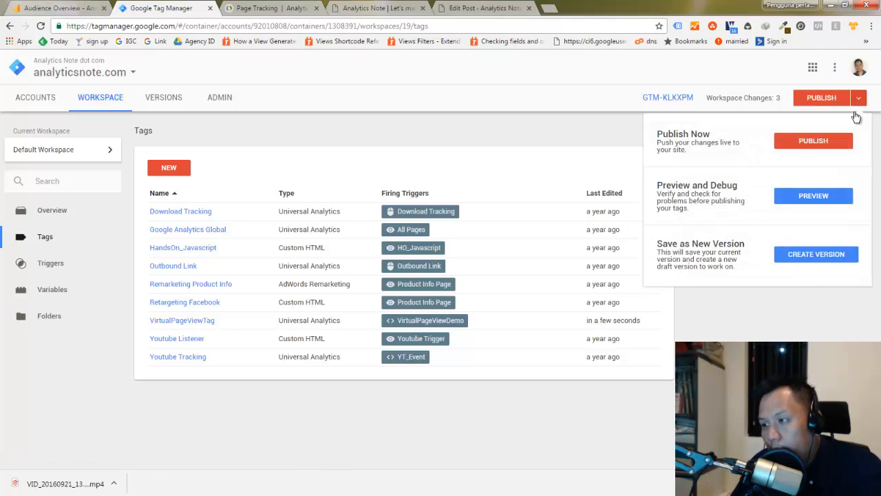
click(808, 200)
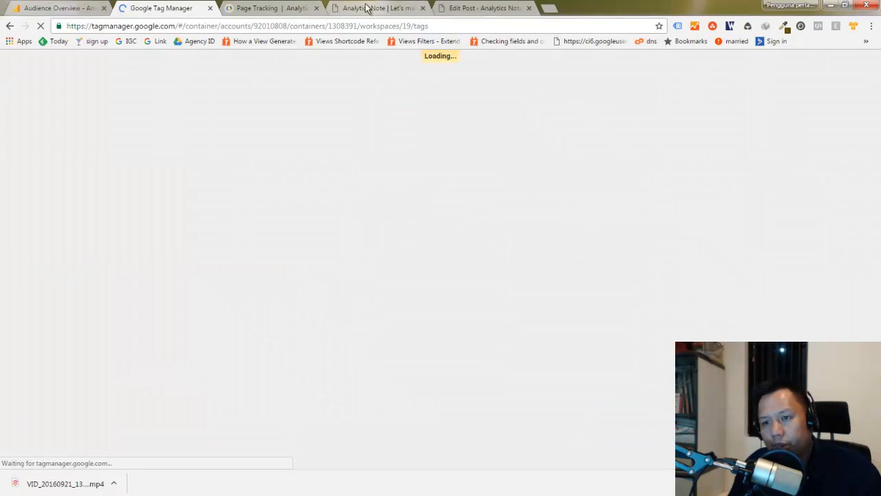
click(367, 7)
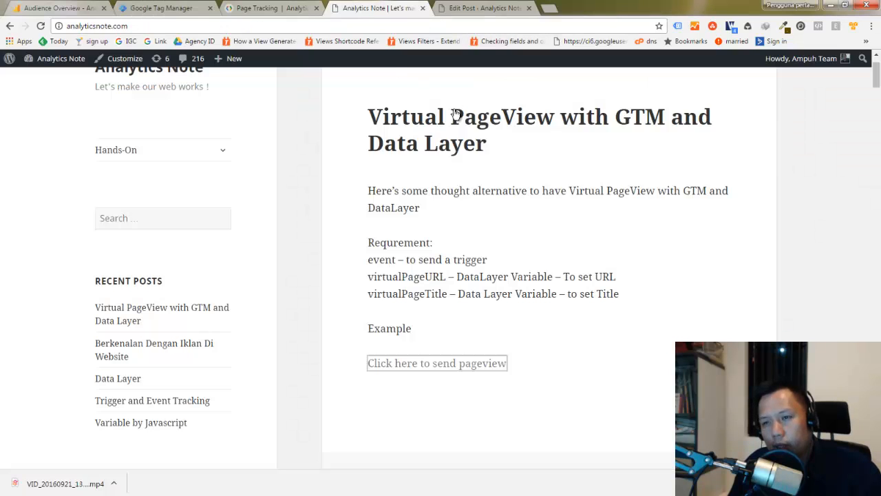
click(144, 8)
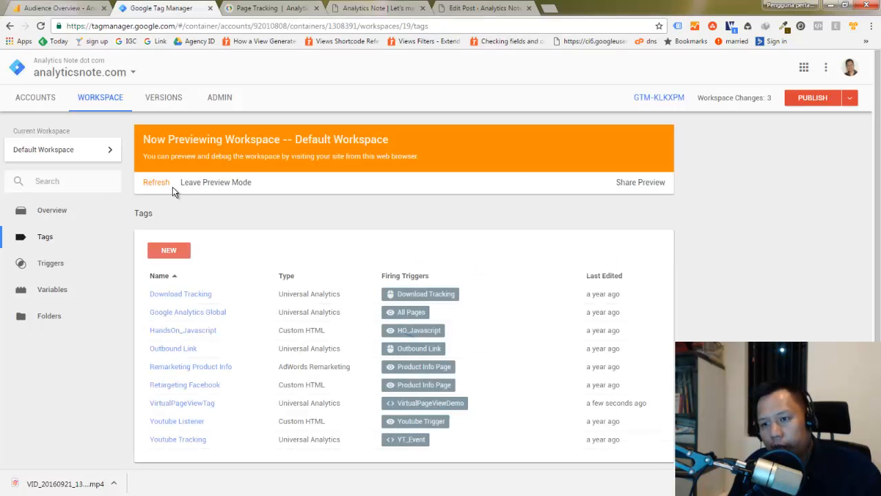
Reload the Analytics Note site and examine the debug summary to see which tags fired, looking for VirtualPageViewTag.
click(369, 8)
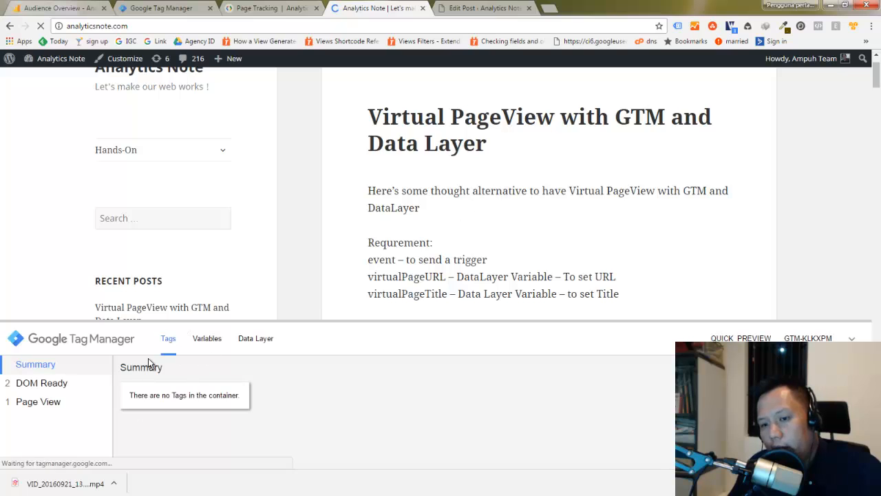
scroll(281, 384, down, 1)
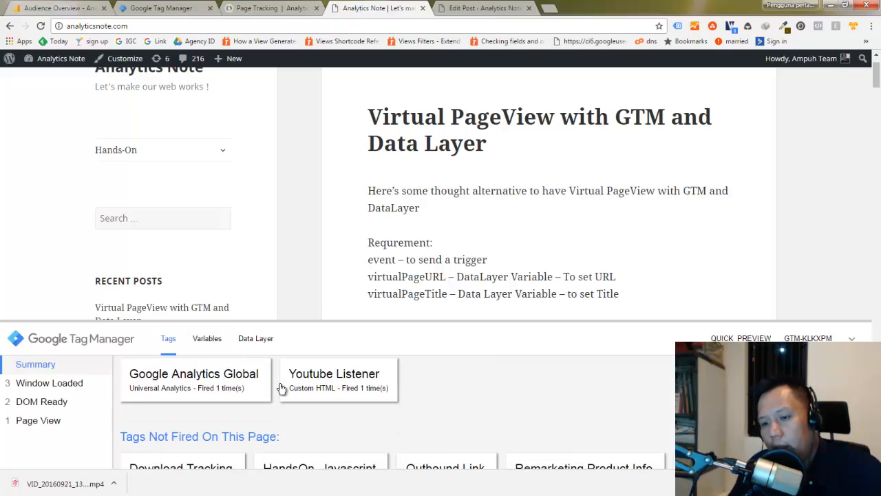
scroll(320, 382, down, 3)
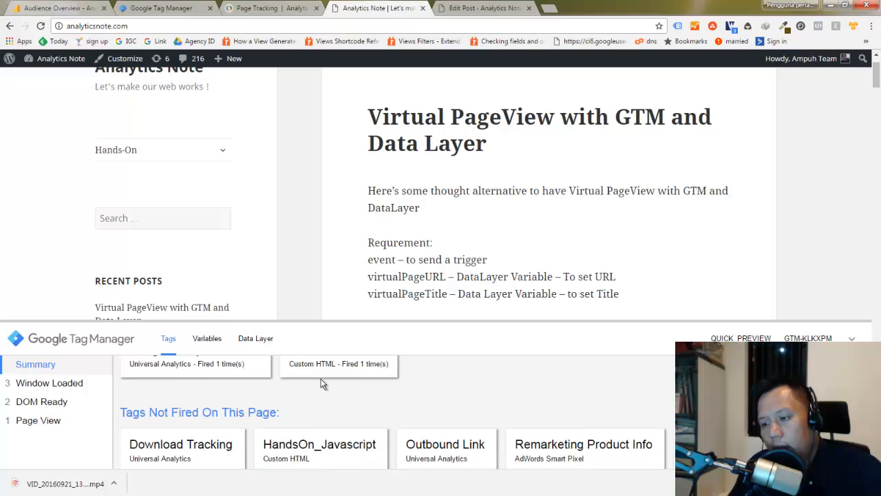
scroll(322, 383, up, 1)
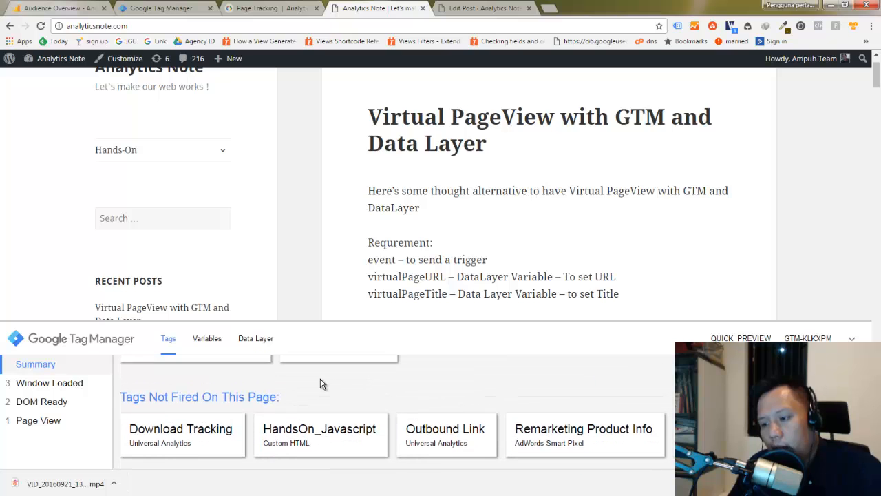
scroll(322, 383, down, 1)
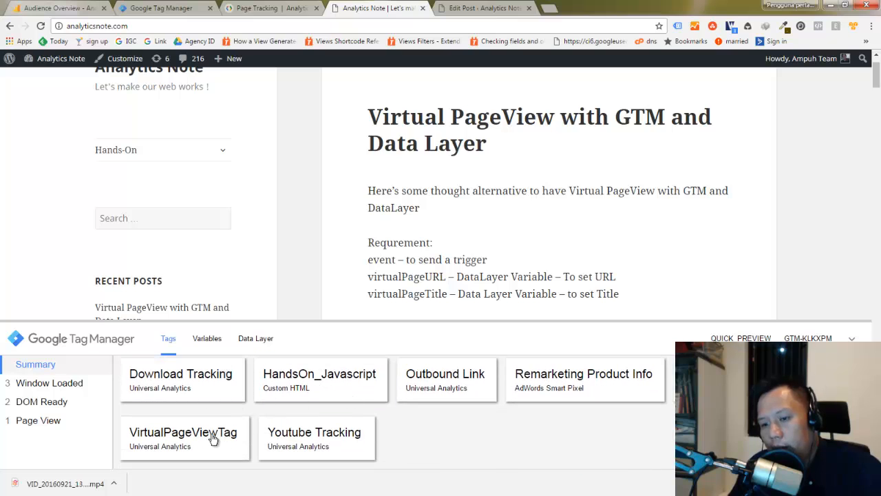
Send a virtual pageview with the post's "Click here to send pageview" link and check the debug summary for VirtualPageViewTag among the fired tags.
scroll(193, 433, up, 1)
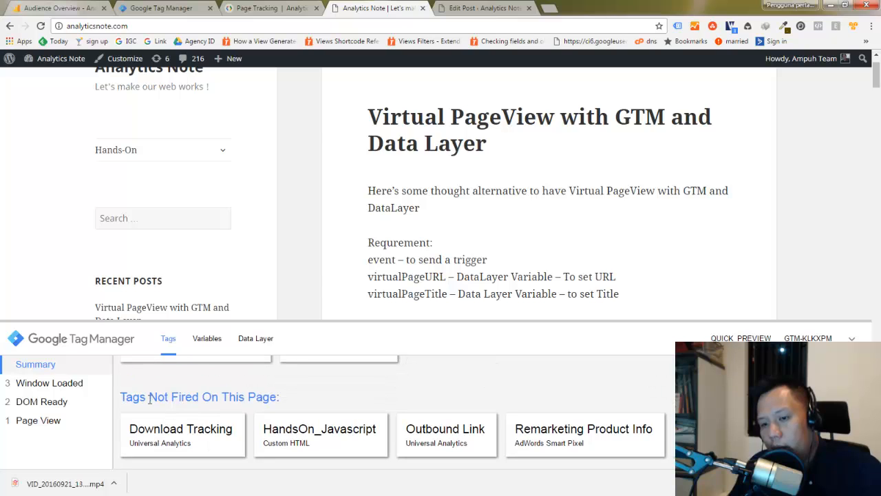
scroll(234, 401, up, 2)
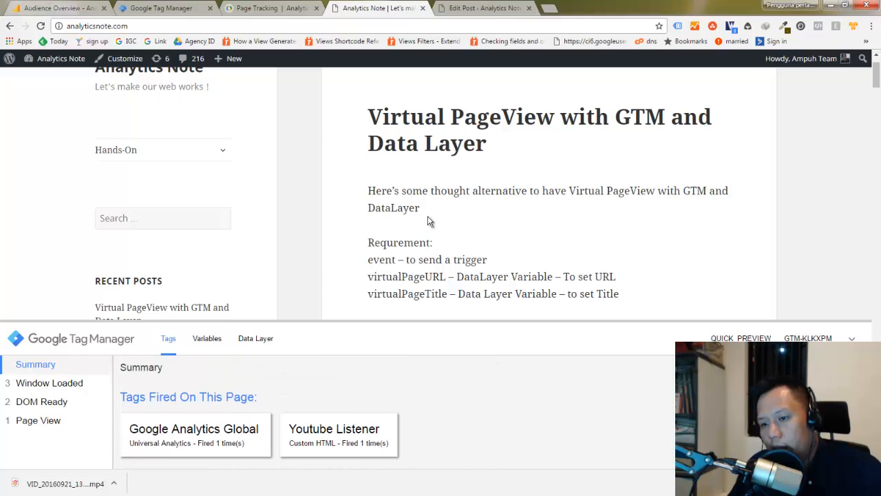
scroll(428, 219, down, 1)
scroll(428, 217, down, 1)
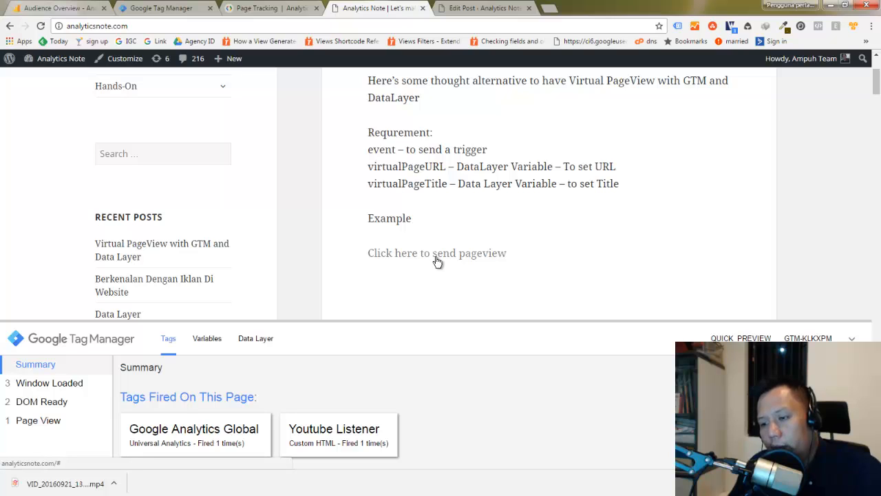
click(436, 253)
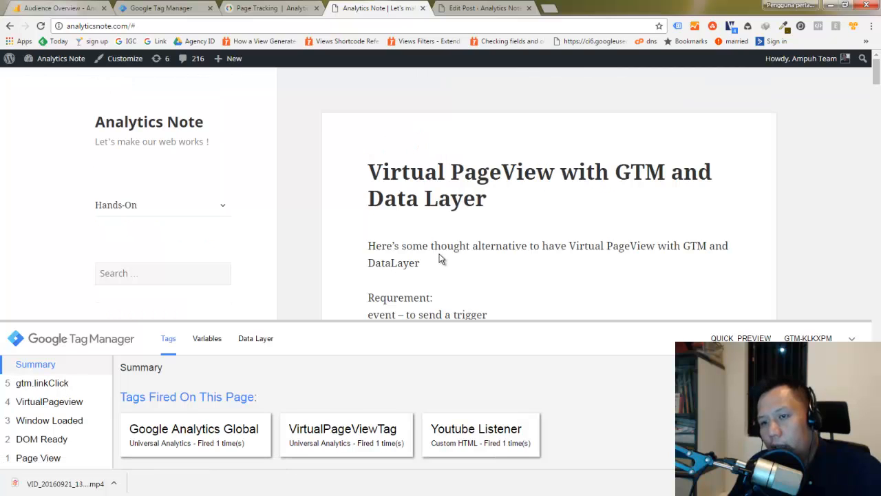
scroll(439, 259, down, 1)
scroll(422, 215, down, 2)
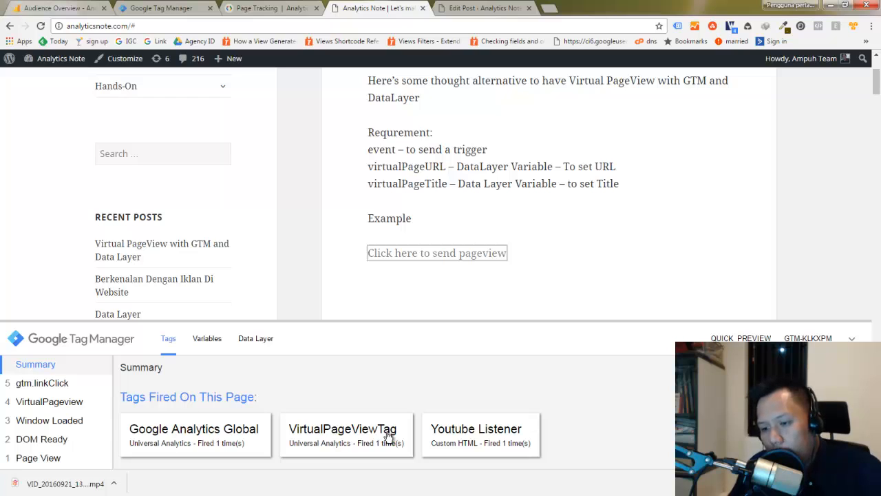
Switch to Google Analytics and open the Real-Time Content report for the Master View.
click(54, 11)
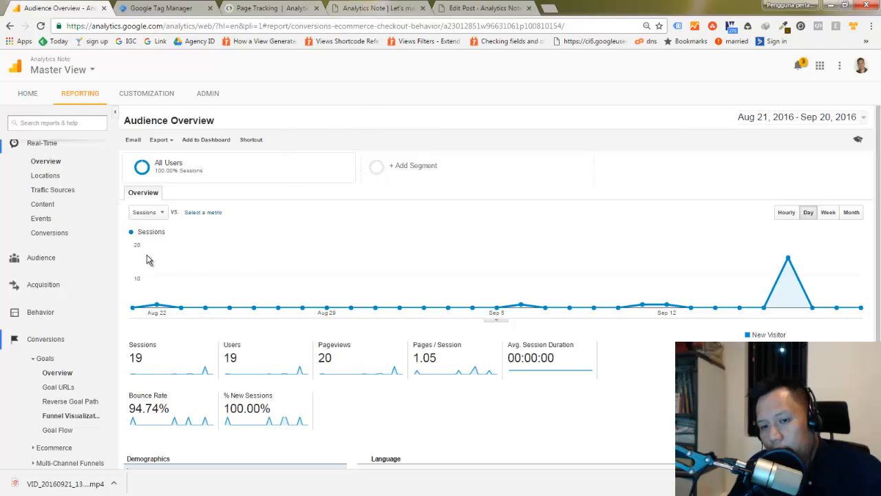
scroll(55, 276, up, 2)
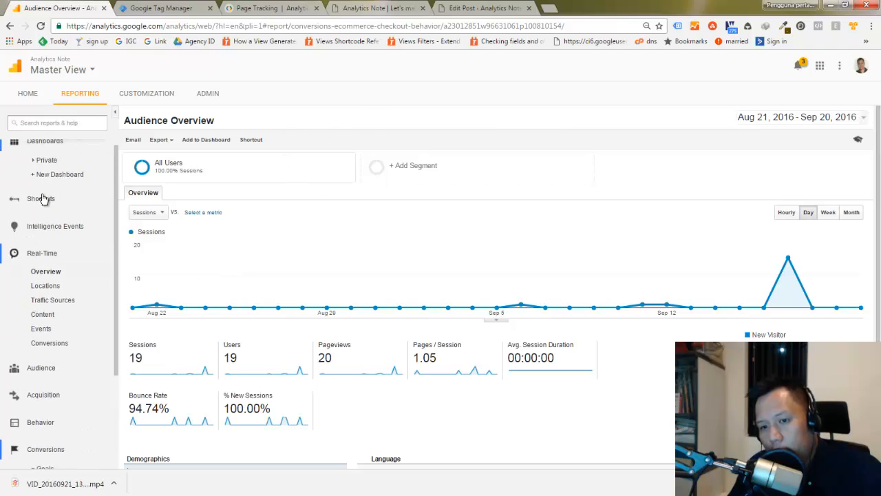
click(48, 315)
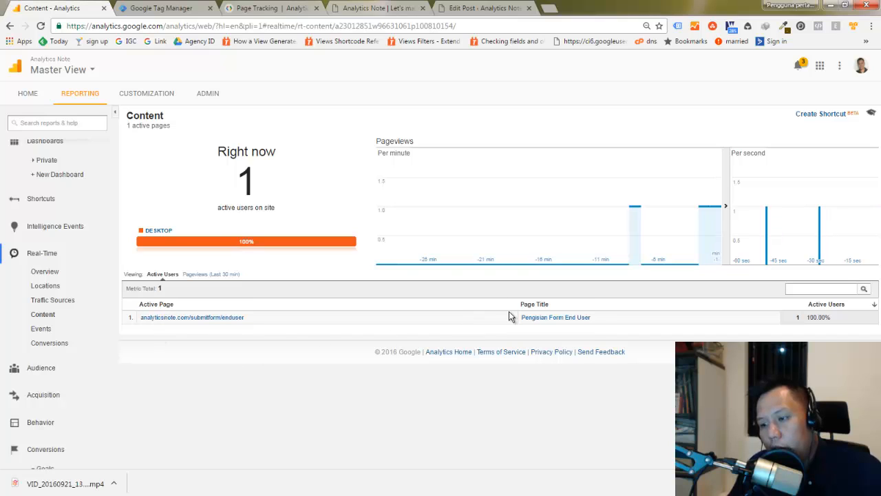
Compare the virtualPageURL and virtualPageTitle values in the post's data layer push with the active page and page title in the real-time report.
click(473, 8)
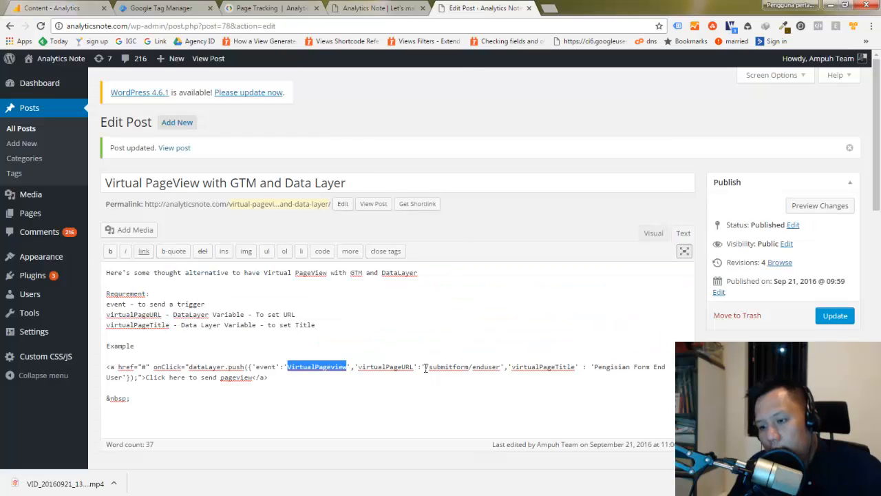
drag(427, 367, 496, 368)
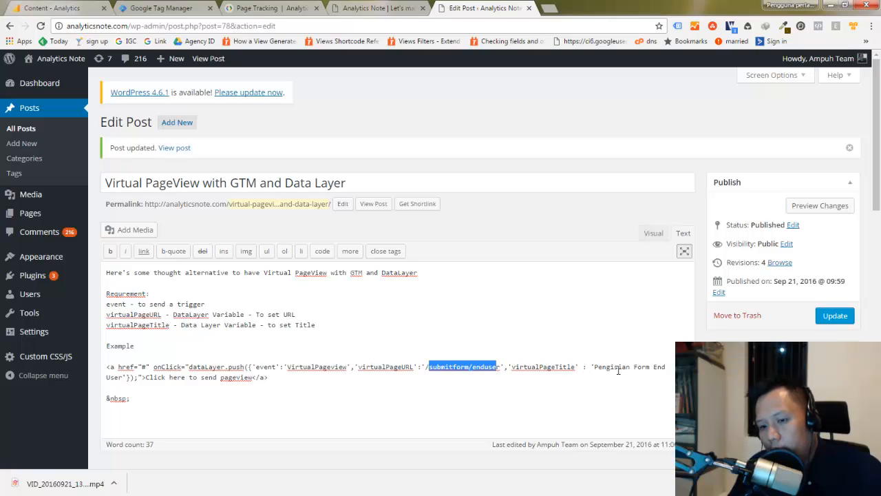
click(359, 8)
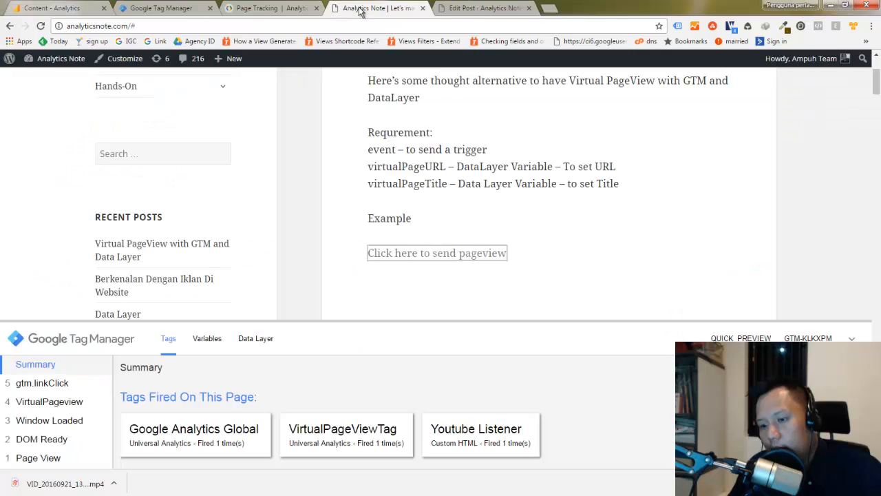
click(69, 10)
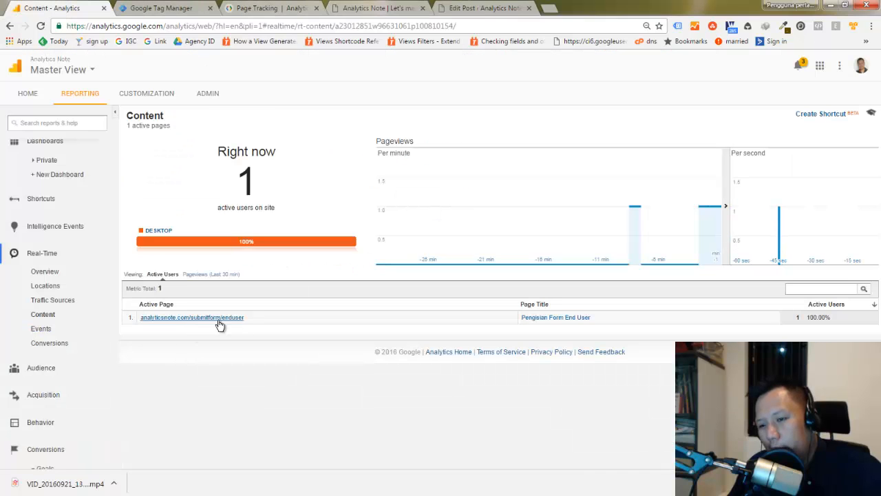
click(485, 9)
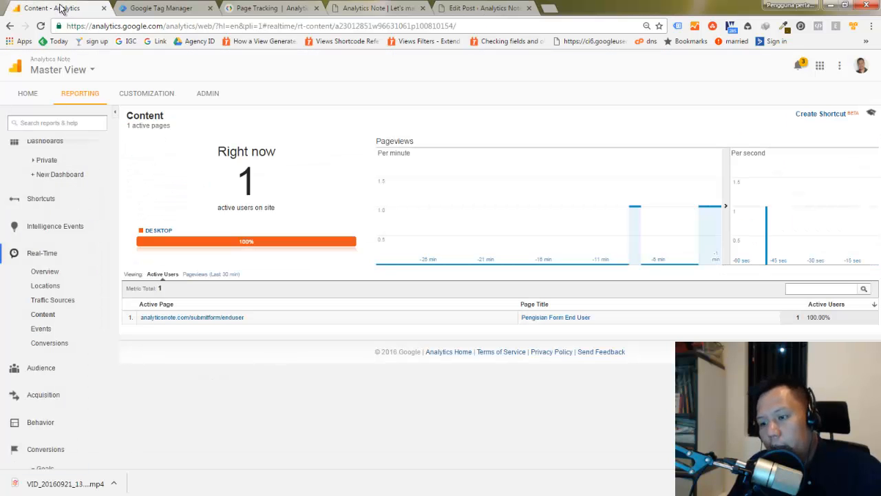
click(62, 8)
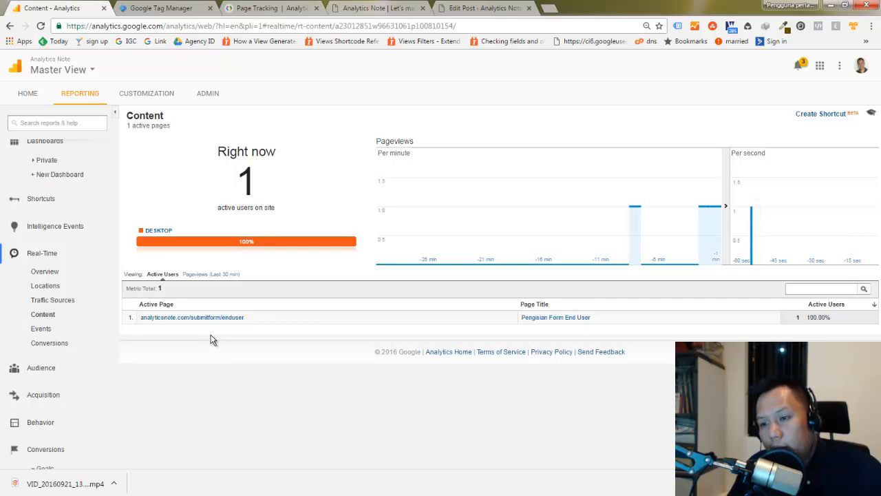
Switch to Google Tag Manager and publish the Default Workspace changes to the Live environment.
click(146, 10)
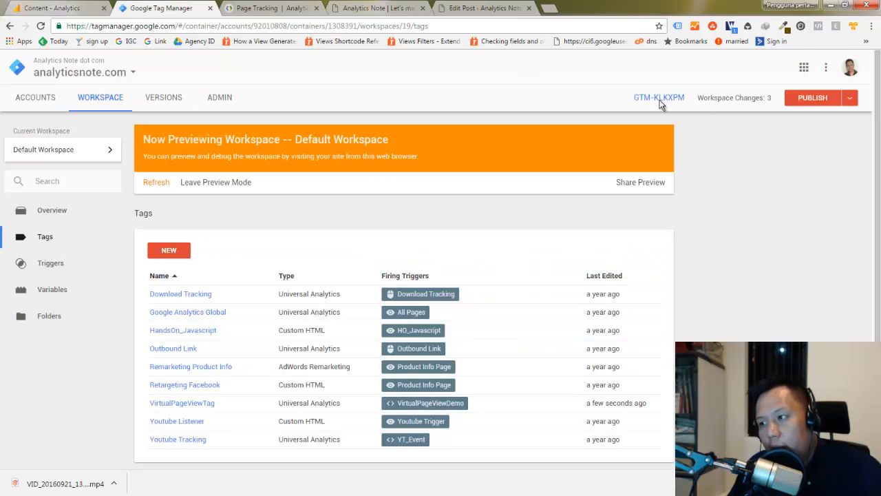
click(813, 99)
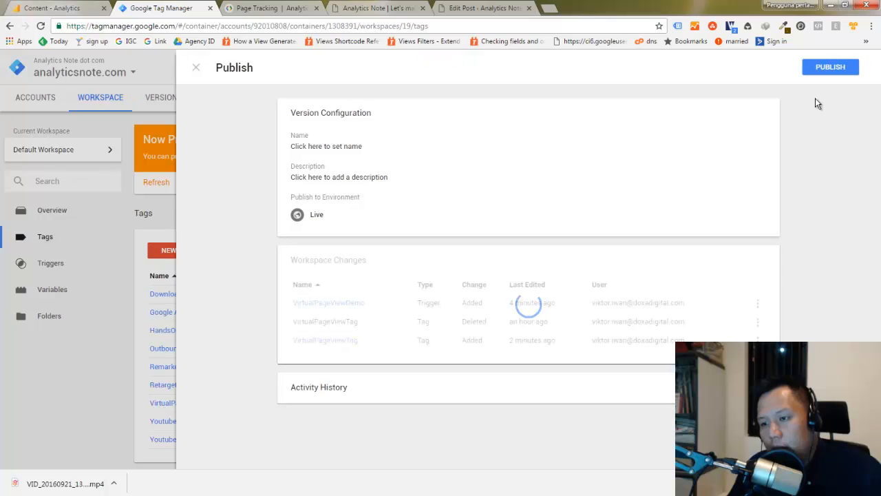
click(832, 68)
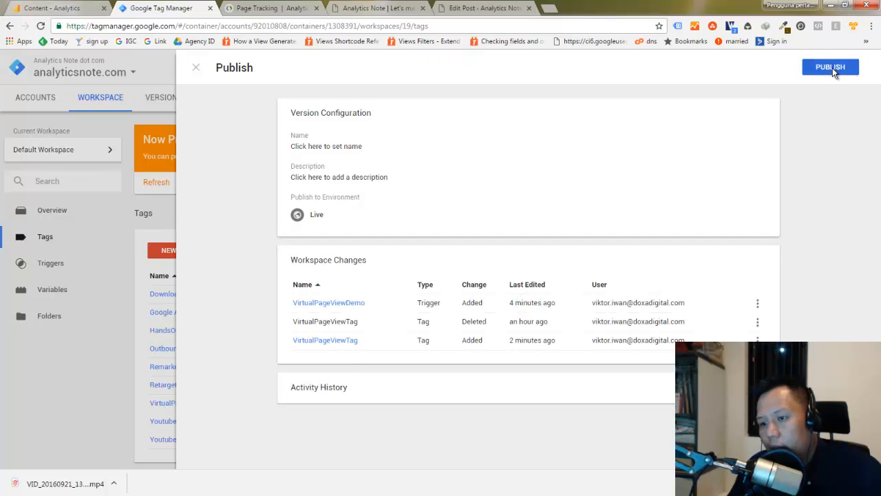
click(321, 335)
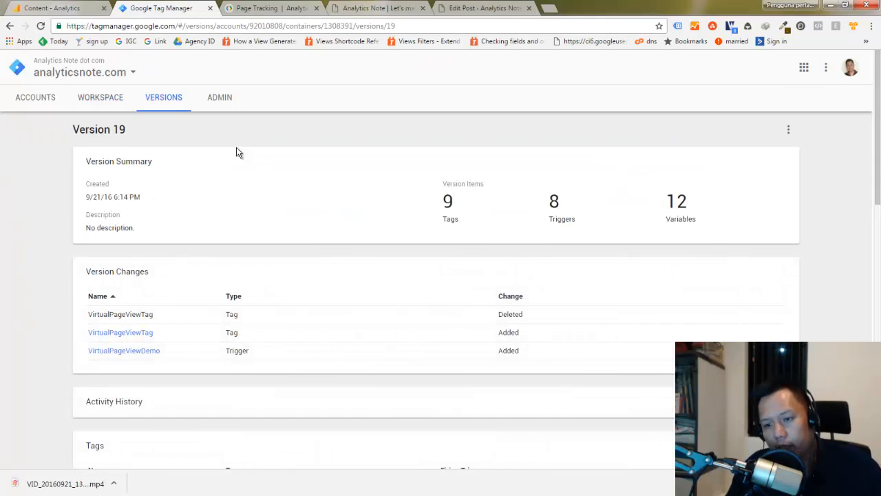
Copy the path /submitform/enduser from the active page in the Google Analytics real-time content report.
click(69, 8)
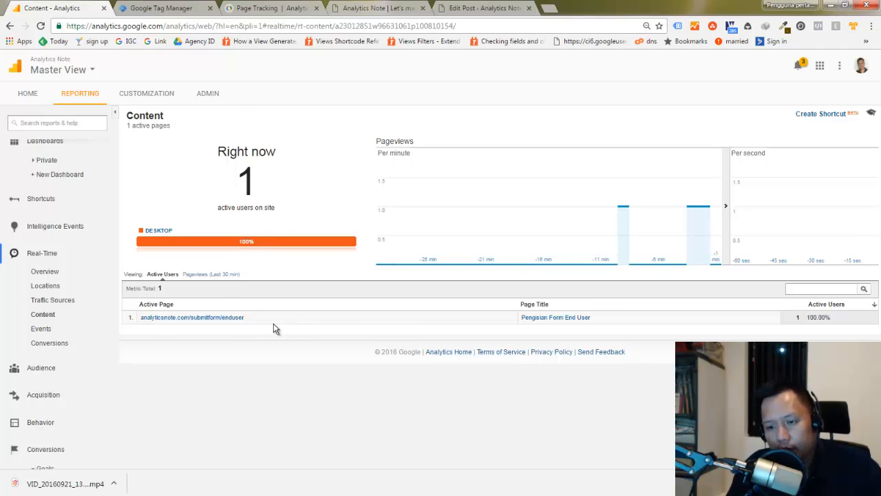
drag(249, 319, 192, 322)
key(ctrl+c)
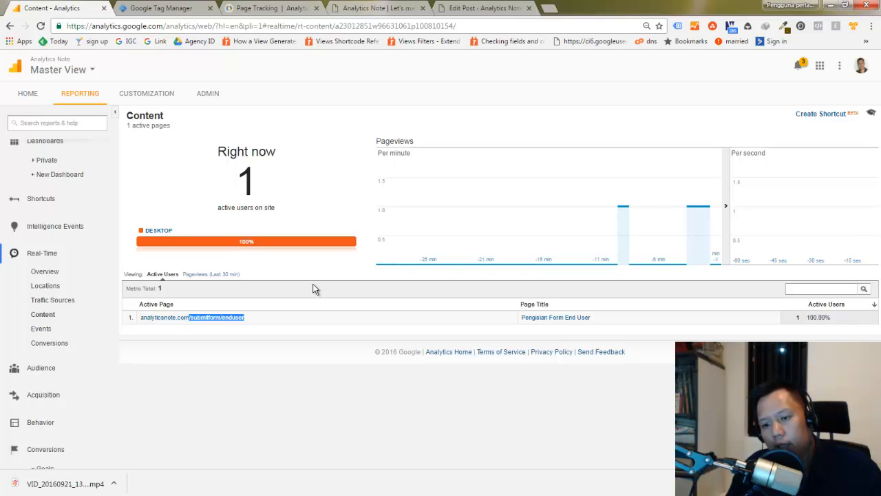
Create a new goal for the Master View and choose Custom as its goal setup.
click(210, 96)
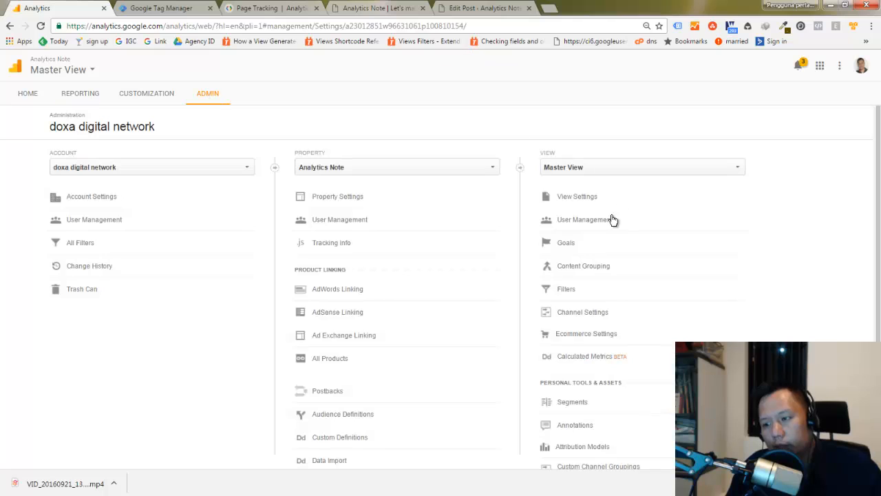
click(560, 247)
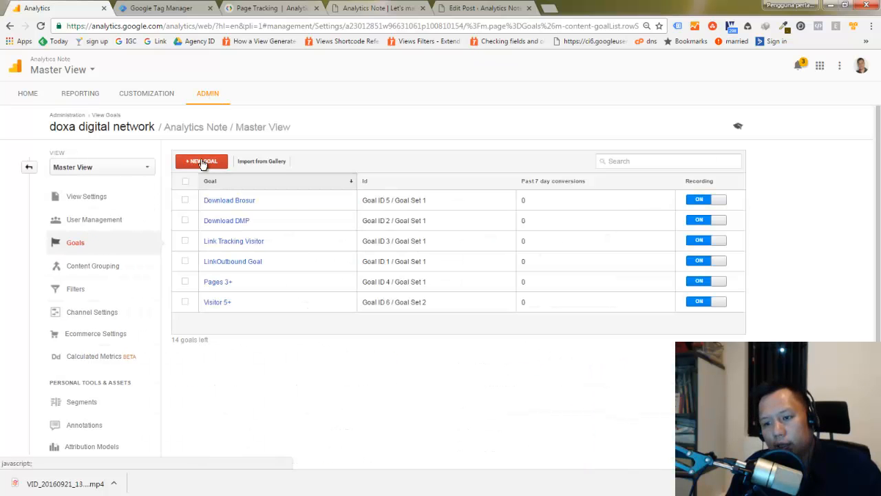
click(201, 161)
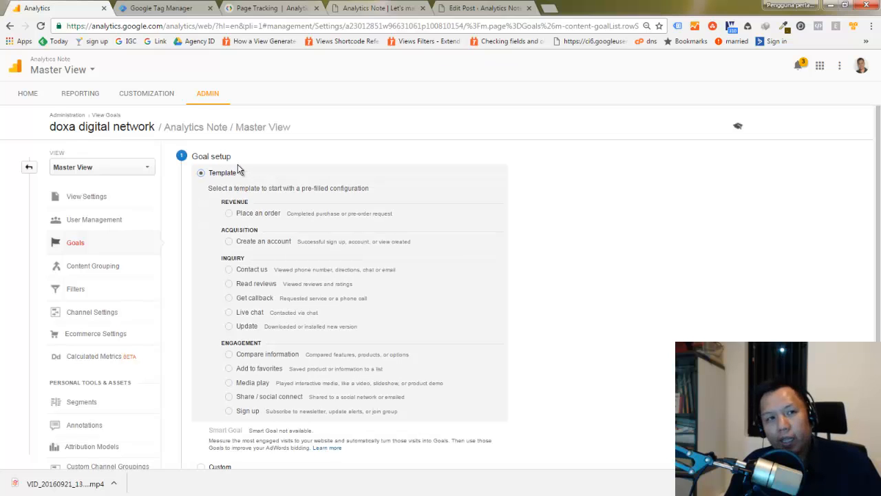
scroll(296, 298, down, 2)
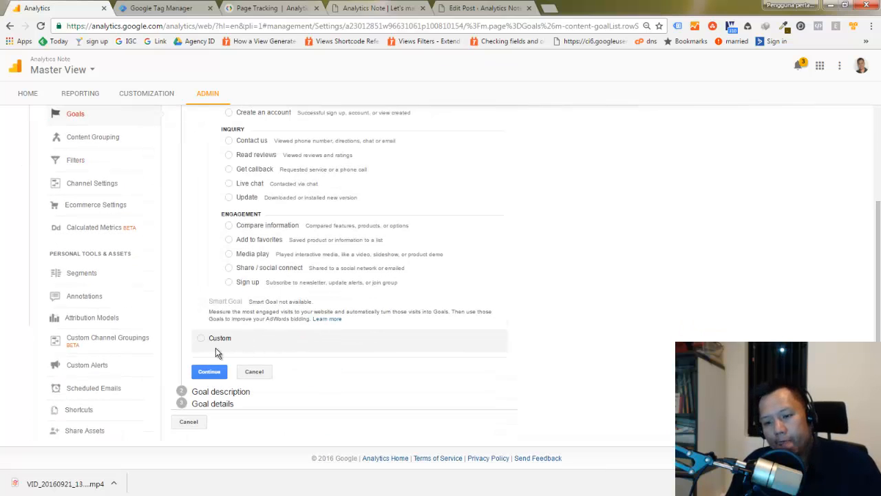
click(202, 339)
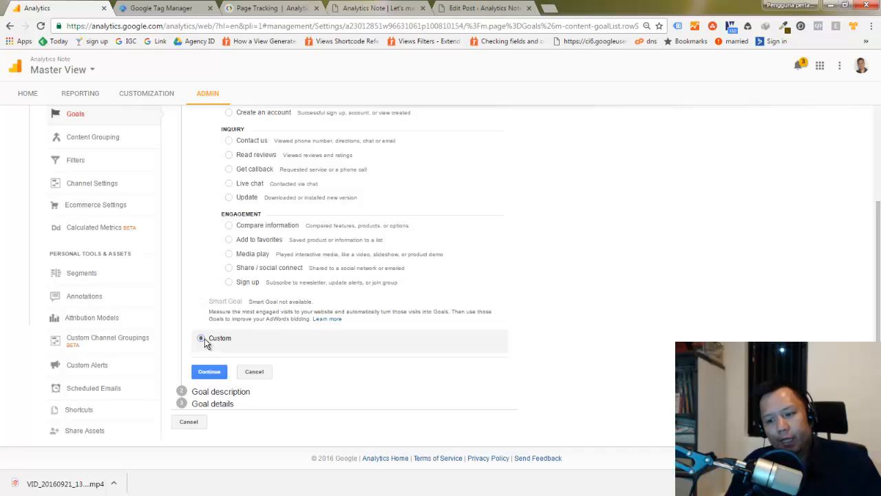
click(213, 372)
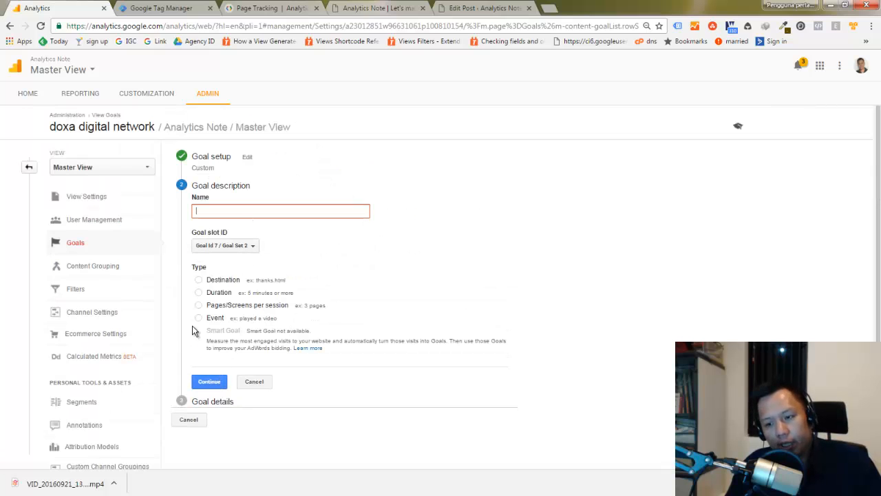
Name the goal "Submit Form", set its type to Destination and continue to the goal details.
click(199, 319)
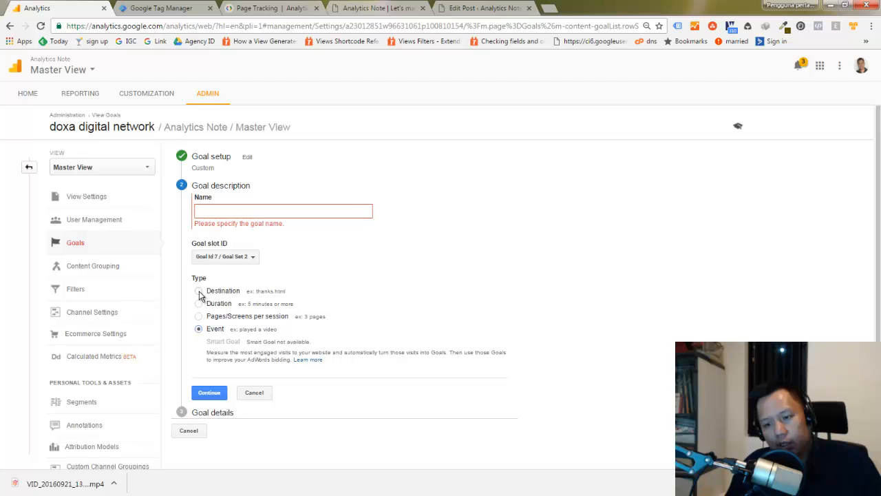
click(199, 292)
click(225, 212)
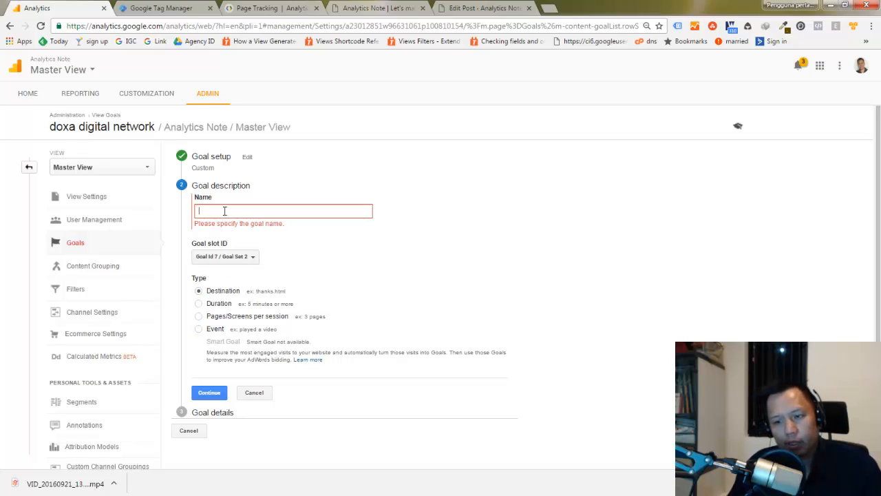
text(Submit)
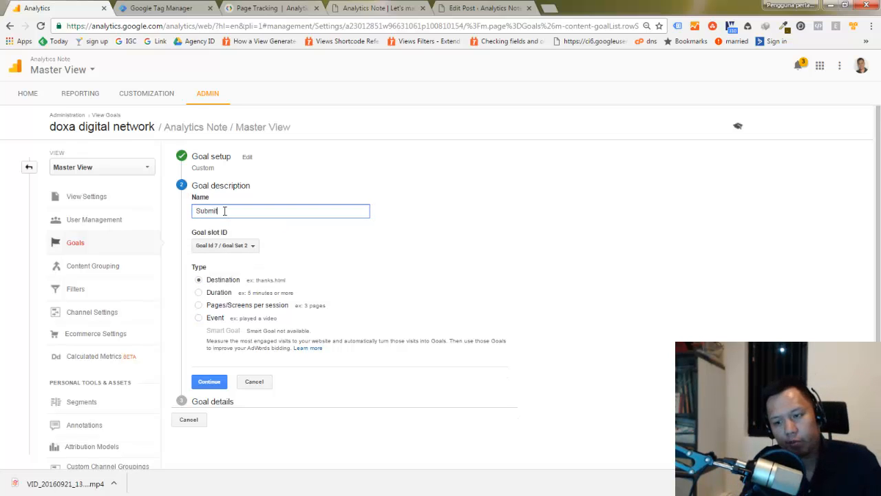
text( Form)
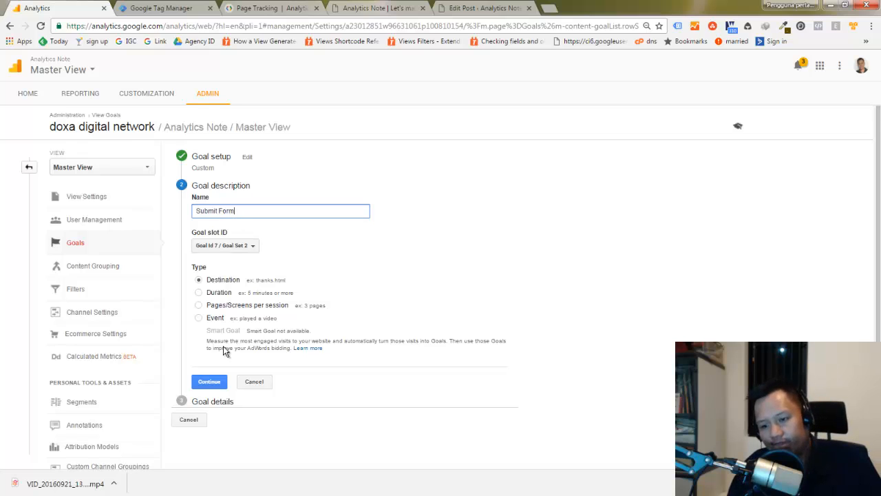
click(208, 383)
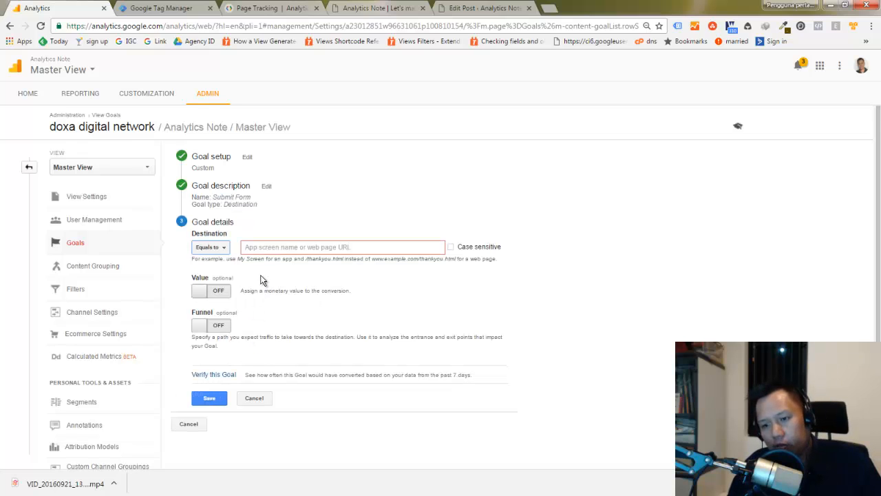
Paste the copied path /submitform/enduser as the goal's destination page.
click(263, 248)
key(ctrl+v)
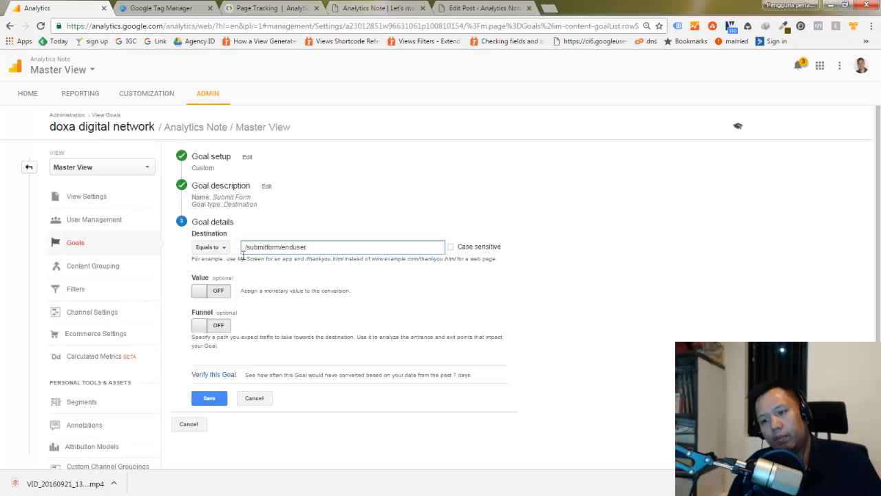